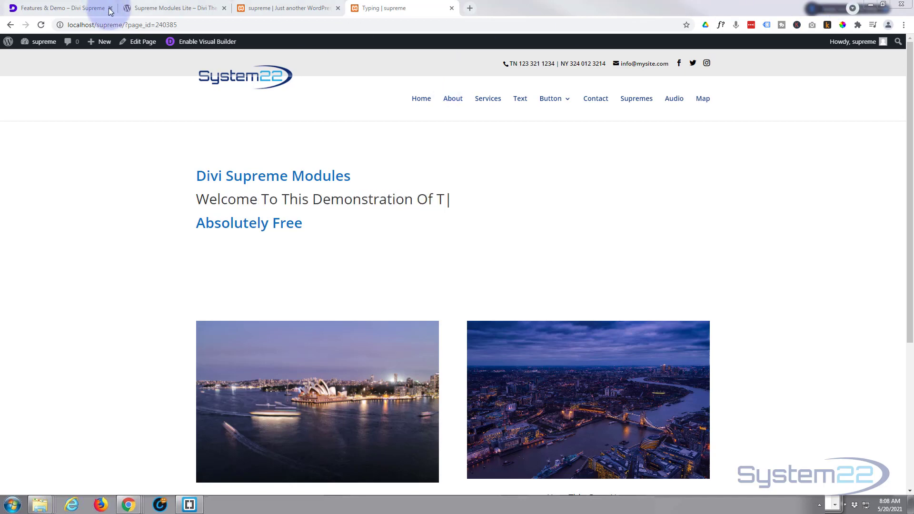
Browse the Supreme Modules Lite plugin page's description and module list.
click(147, 9)
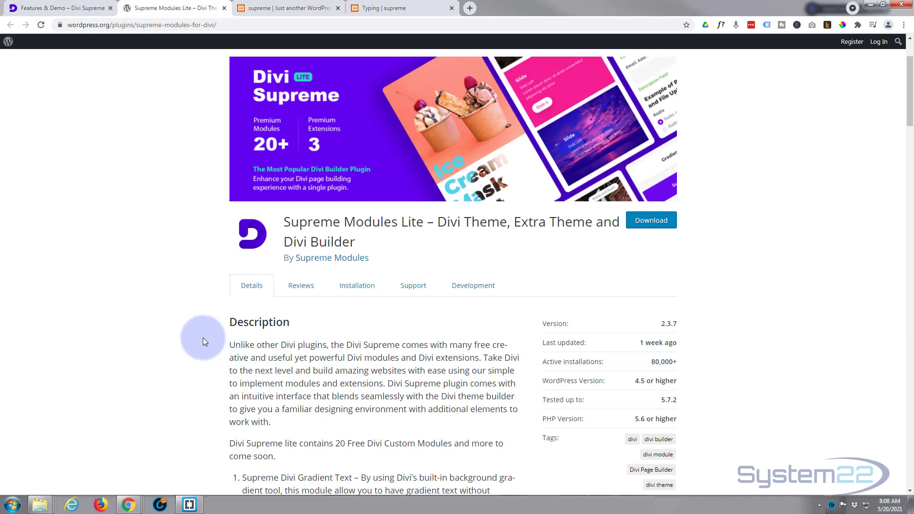
scroll(202, 338, down, 4)
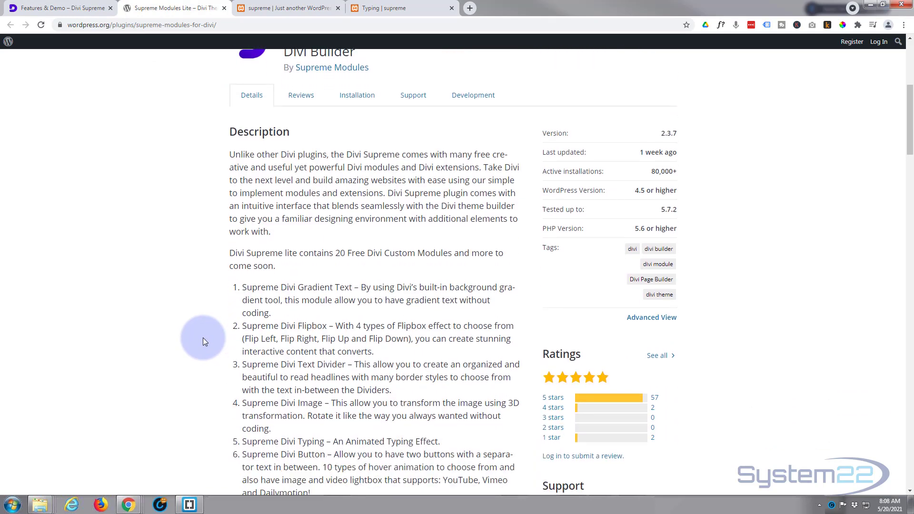
scroll(202, 338, down, 3)
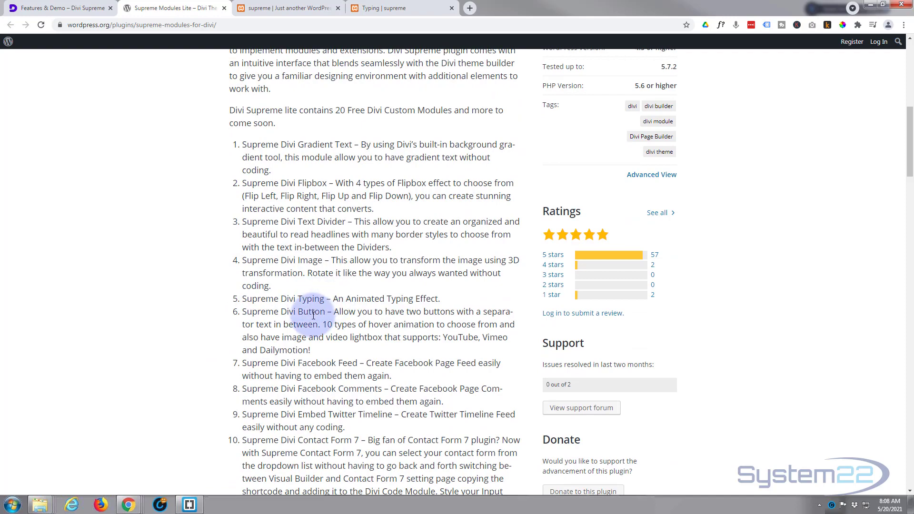
scroll(312, 316, up, 8)
scroll(313, 316, up, 2)
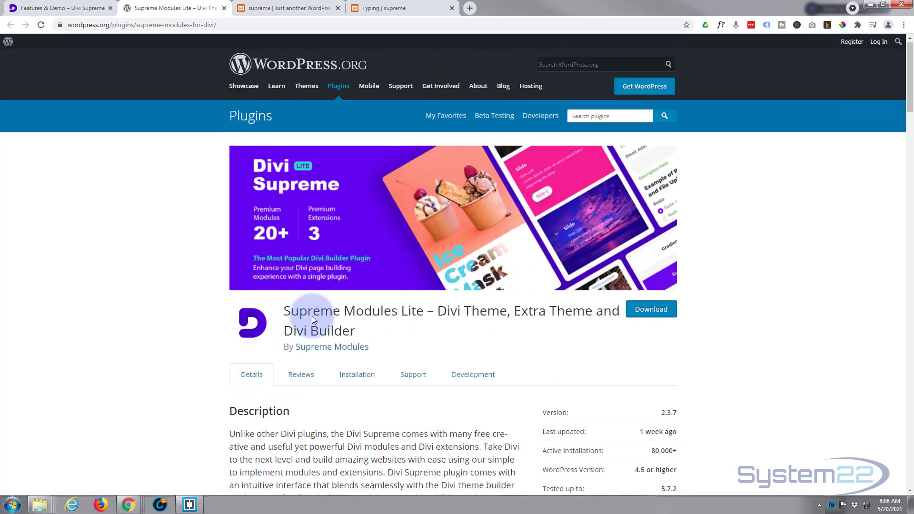
Scroll through the Divi Supreme features page, then return to the local typing demo page.
click(63, 8)
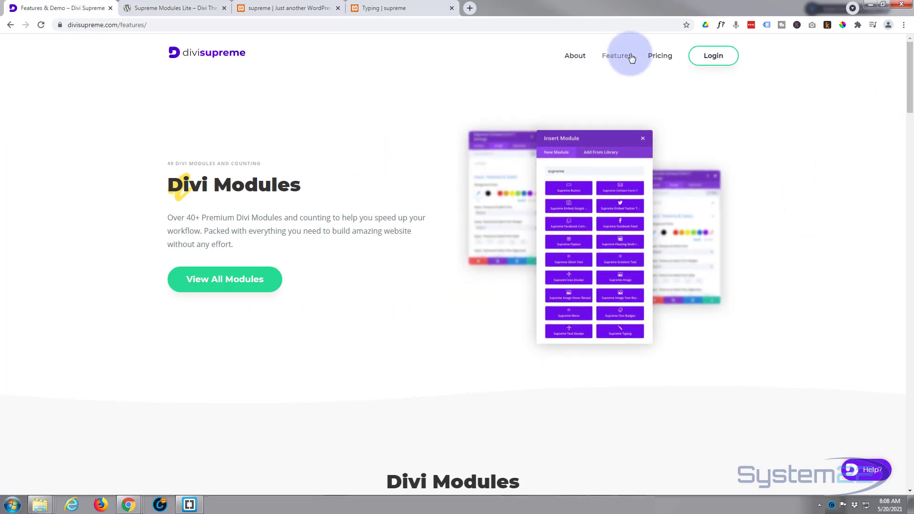
drag(909, 90, 909, 367)
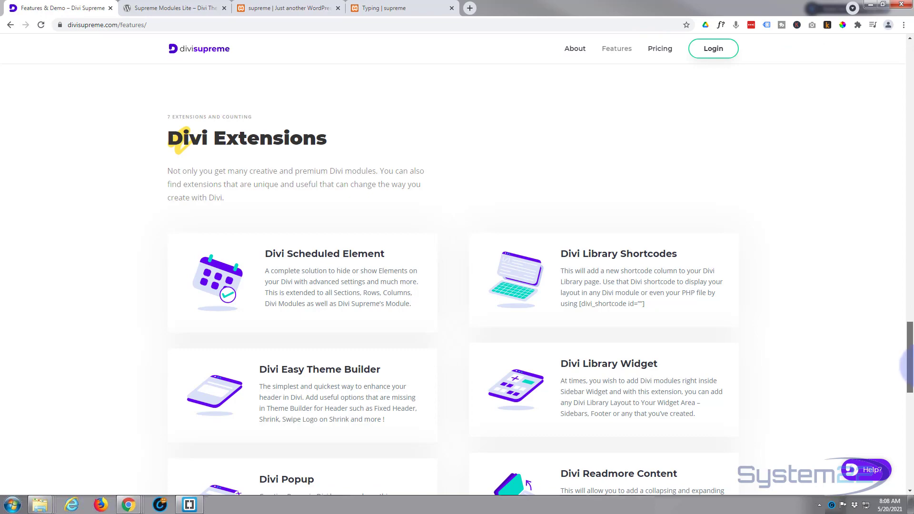
scroll(870, 267, down, 6)
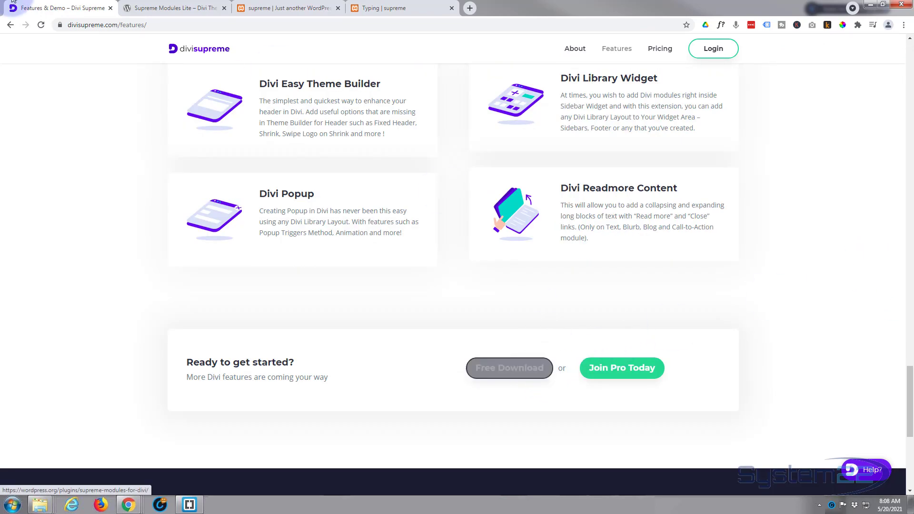
click(389, 9)
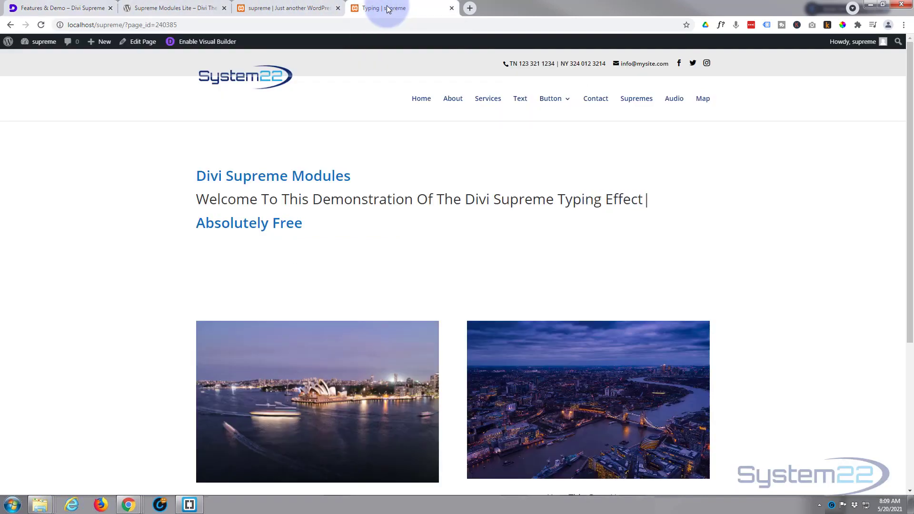
Enable the Visual Builder on the typing demo page and delete the existing typing headline module.
click(202, 43)
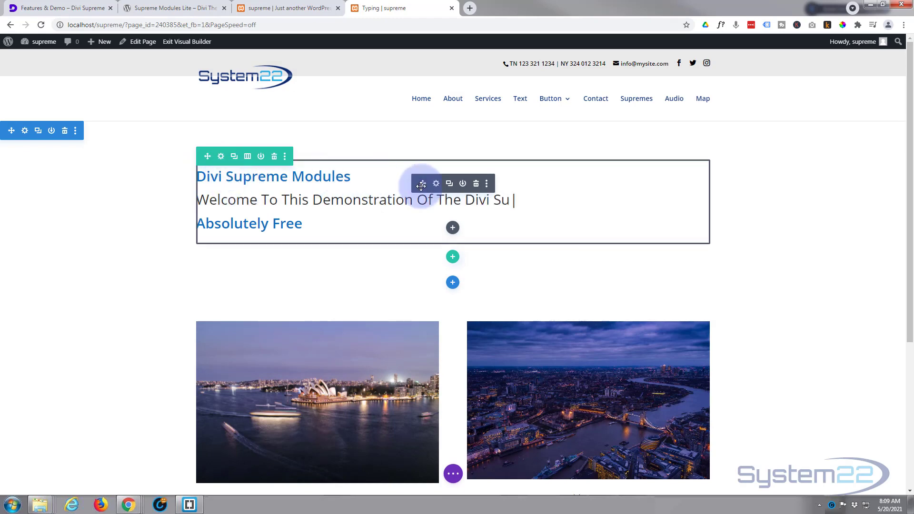
click(476, 185)
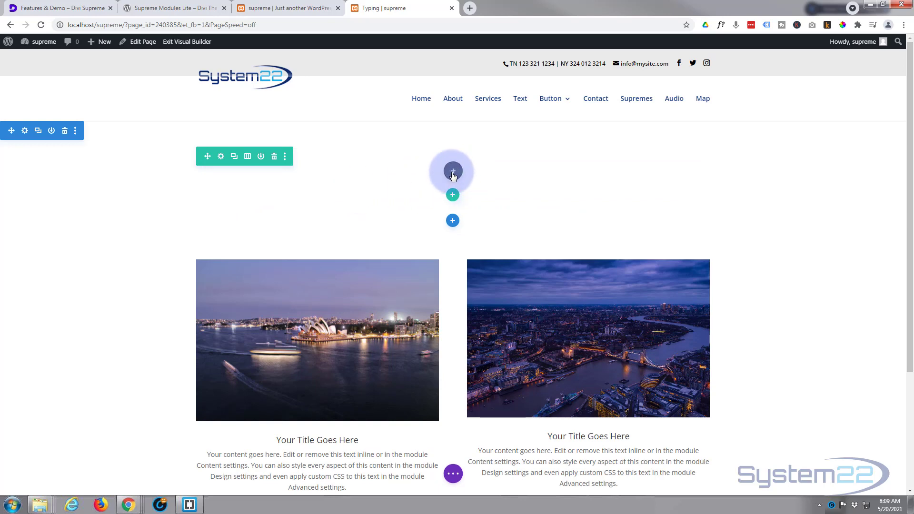
Open the Insert Module list for the empty column and scroll down to the Supreme modules.
click(453, 172)
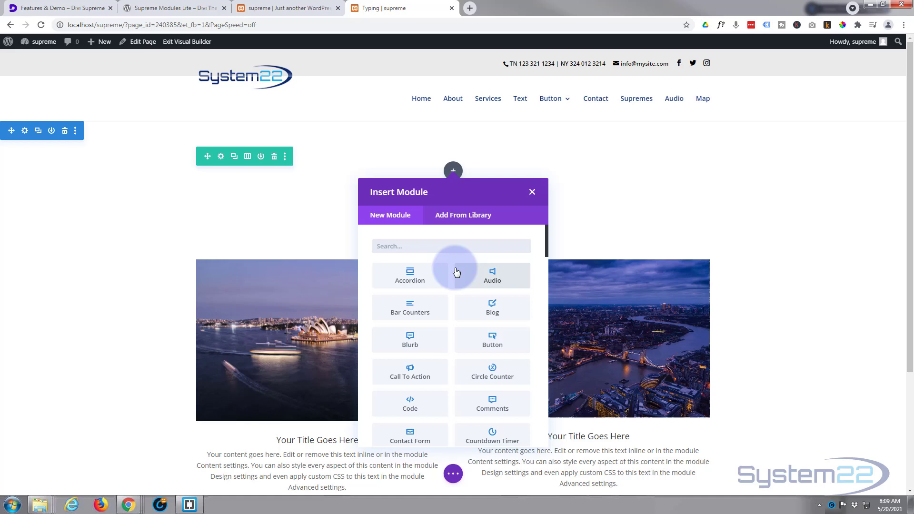
scroll(448, 266, down, 3)
scroll(447, 267, down, 5)
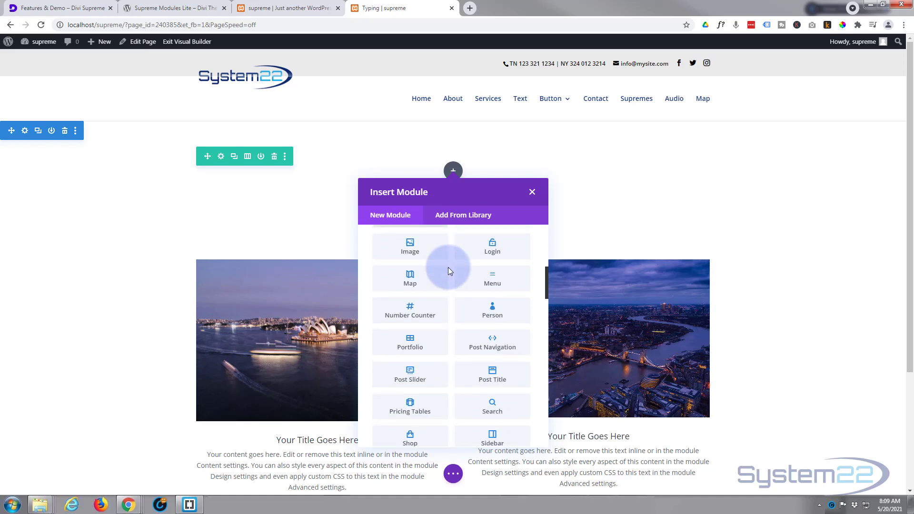
scroll(448, 268, down, 2)
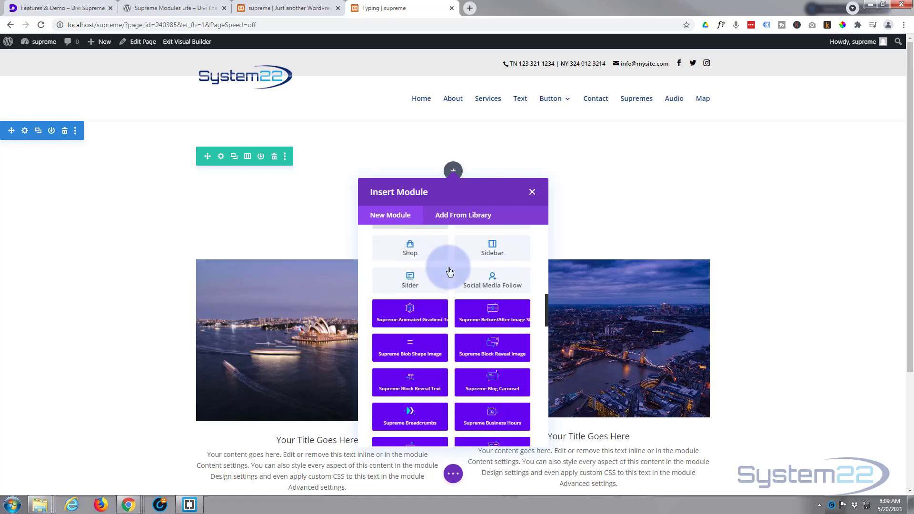
scroll(450, 272, down, 1)
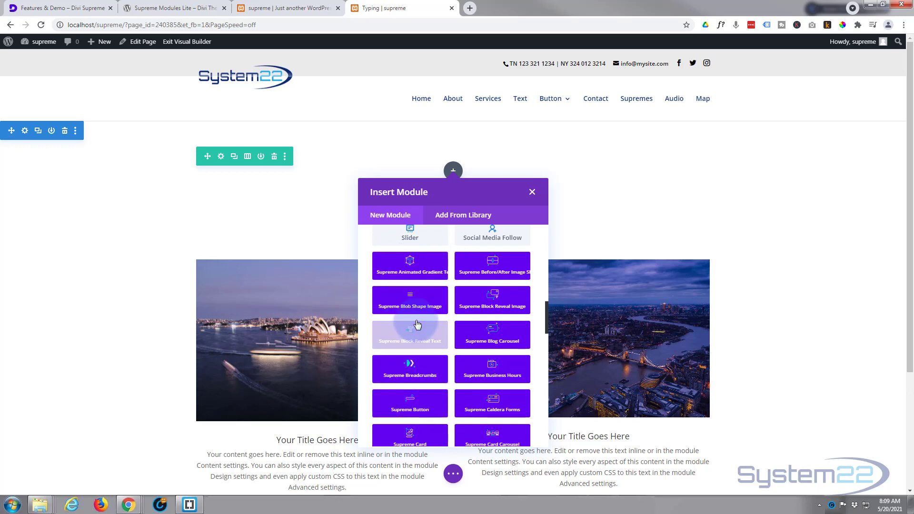
scroll(415, 323, down, 1)
scroll(416, 323, down, 3)
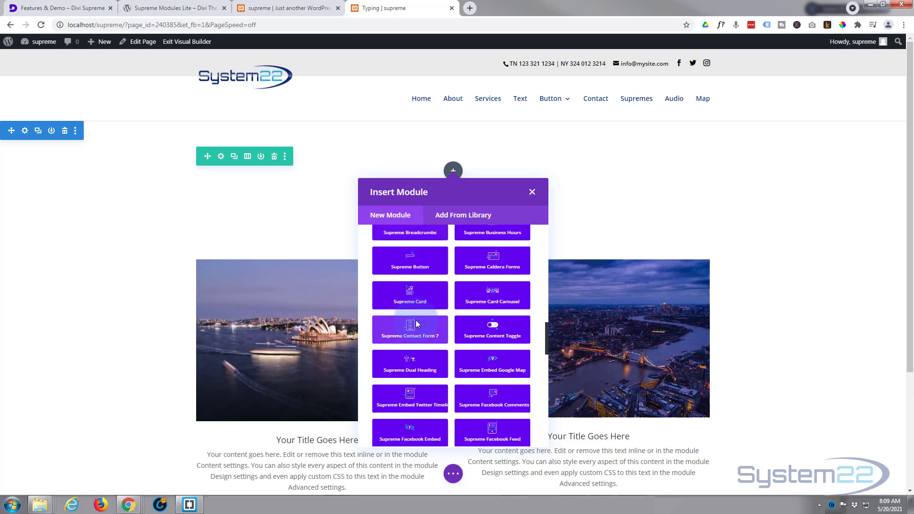
scroll(415, 324, down, 10)
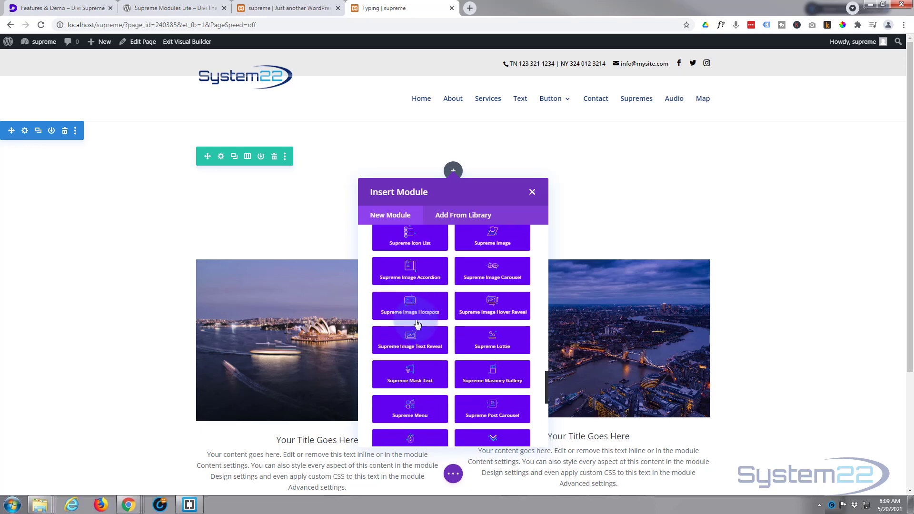
scroll(415, 323, down, 1)
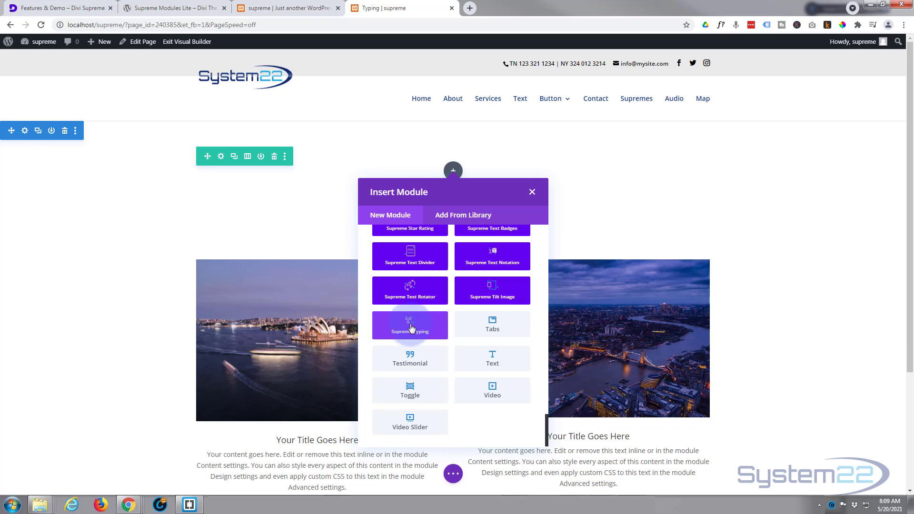
Add a Supreme Typing module with the before text 'Divi Supreme Modules Lite'.
click(411, 328)
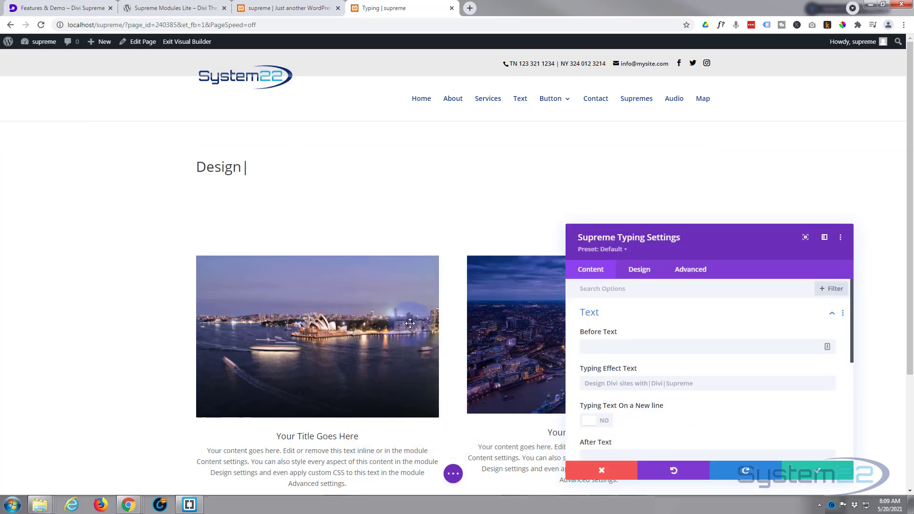
drag(709, 241, 564, 120)
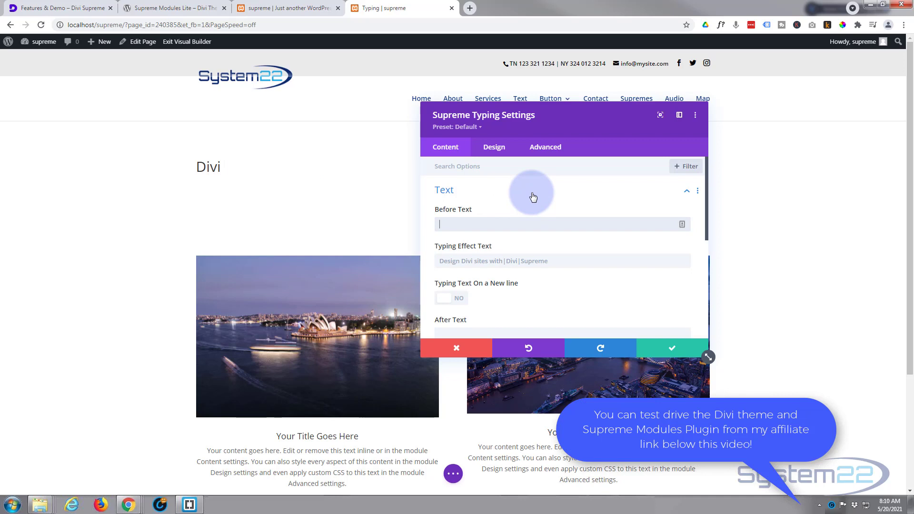
text(Supreme )
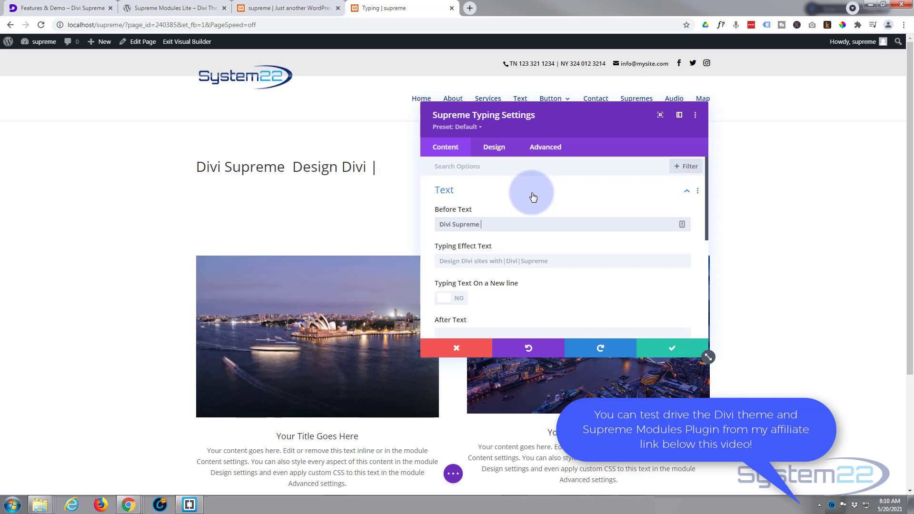
text(Modules Lite)
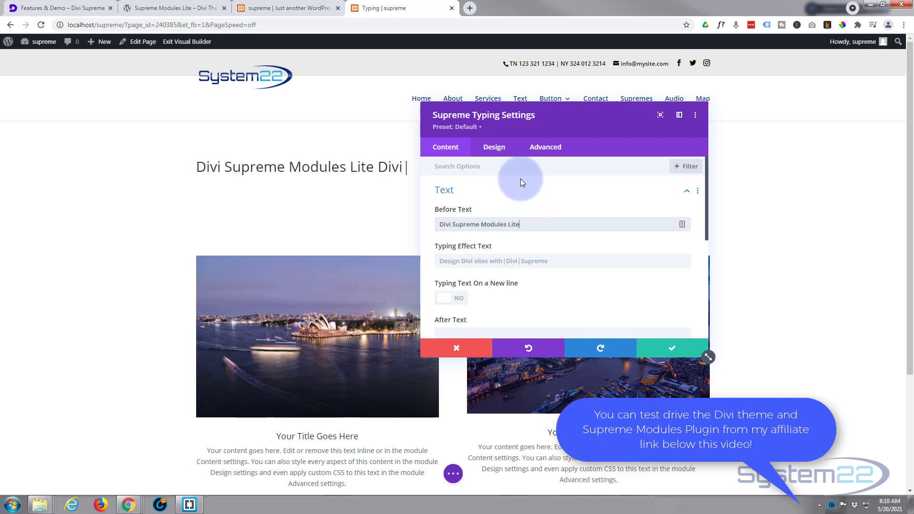
drag(598, 124, 661, 123)
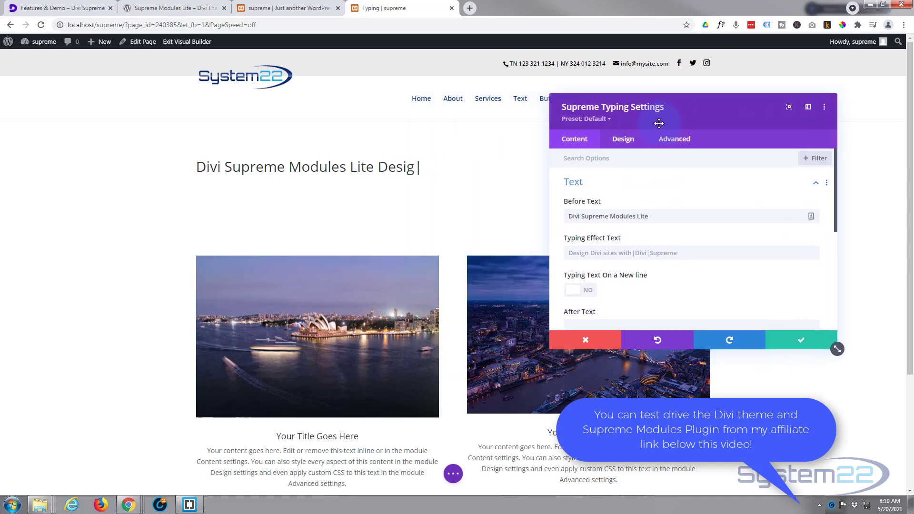
Set the typing effect text to 'Divi Typing Effect Demo With Supreme Lite Plugin'.
click(568, 252)
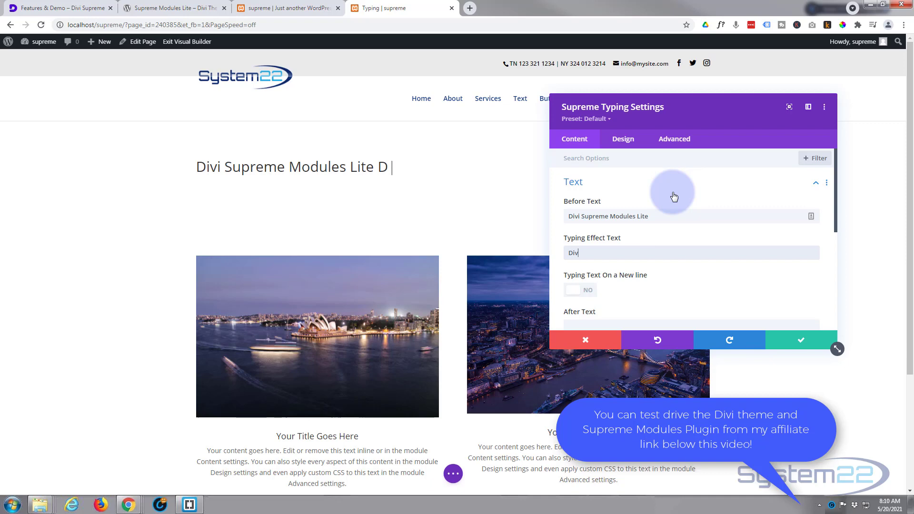
text(Divi Typing Effect)
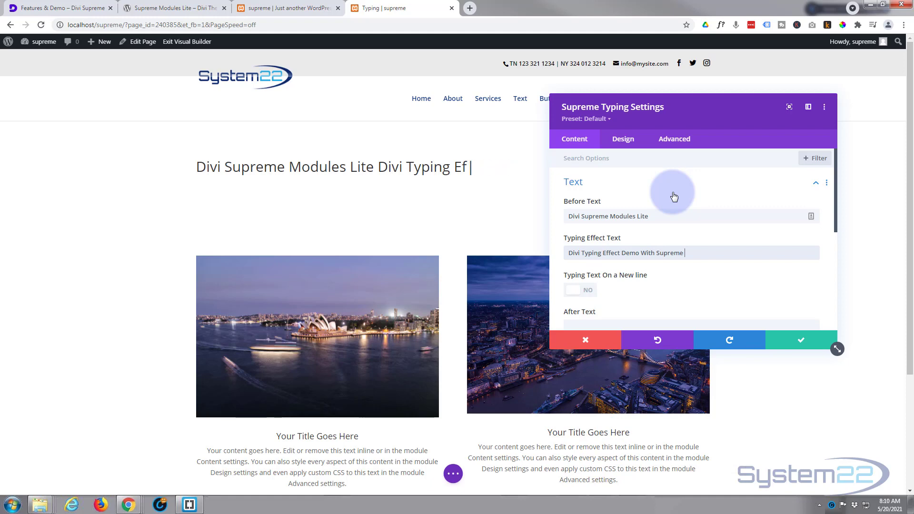
text(Demo With Supreme Lite Plugin)
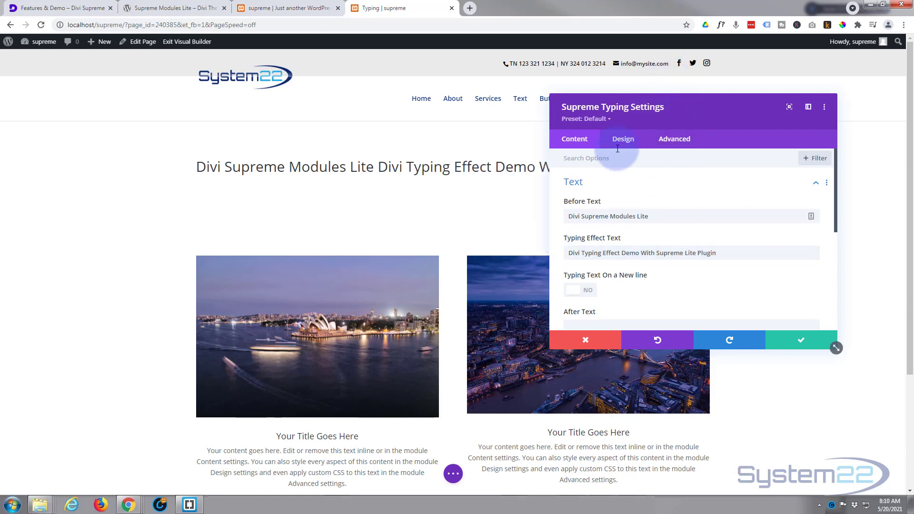
Enter 'Absolutely Free' as the module's after text.
drag(626, 118, 364, 230)
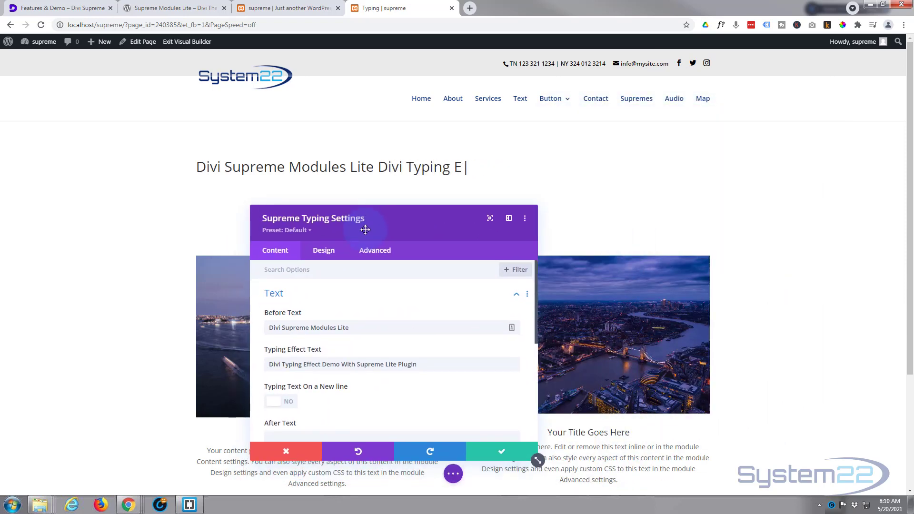
scroll(344, 394, down, 1)
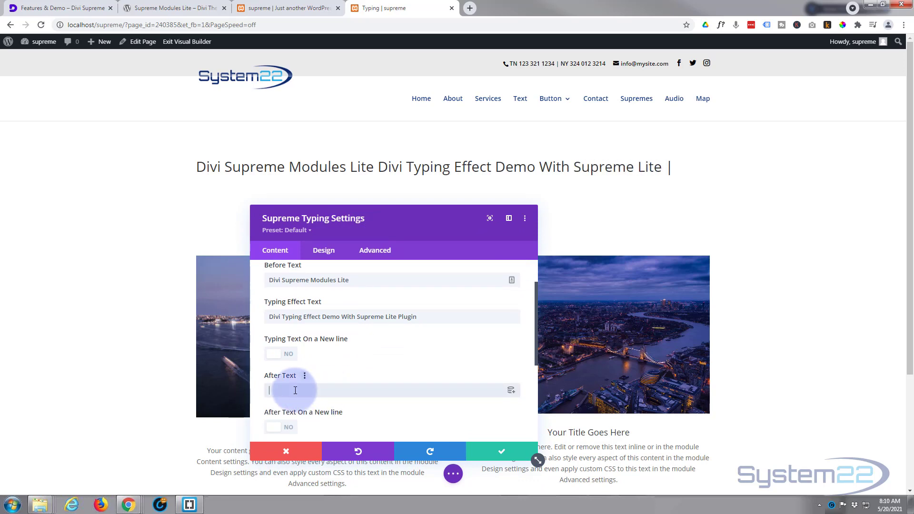
click(295, 390)
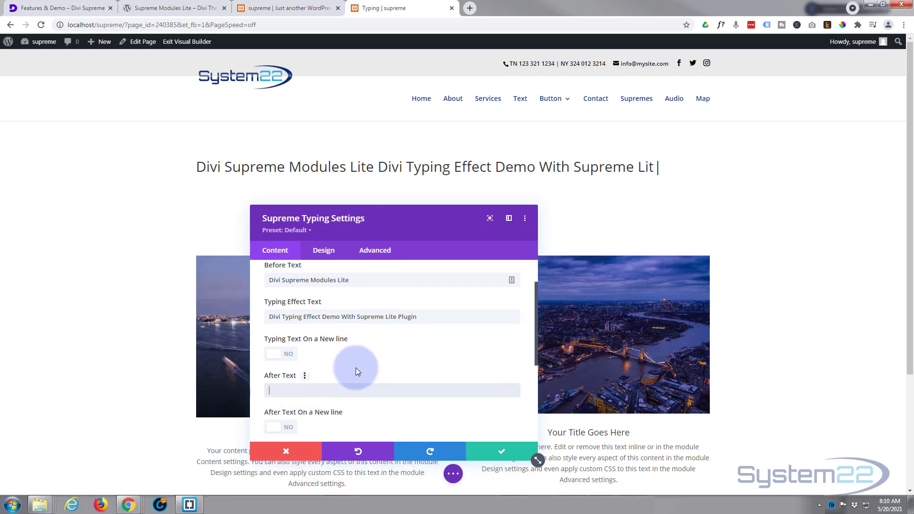
text(Ab)
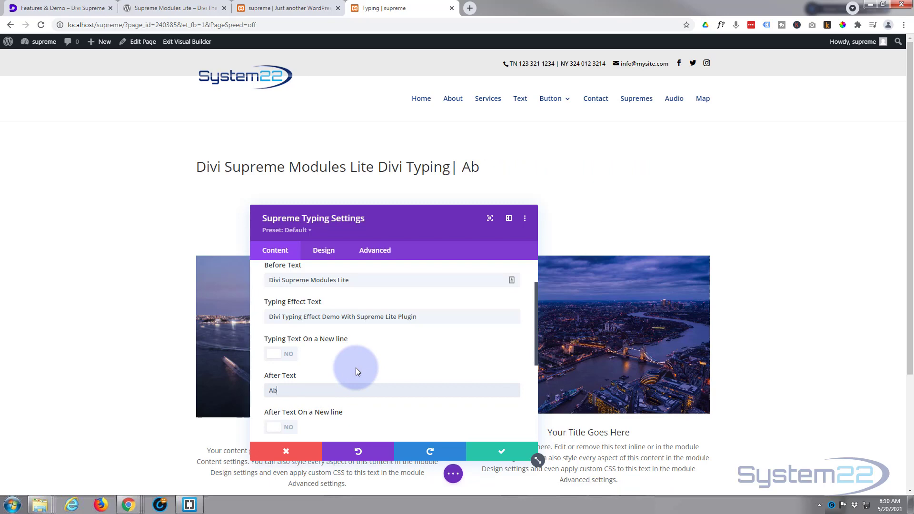
text(solute)
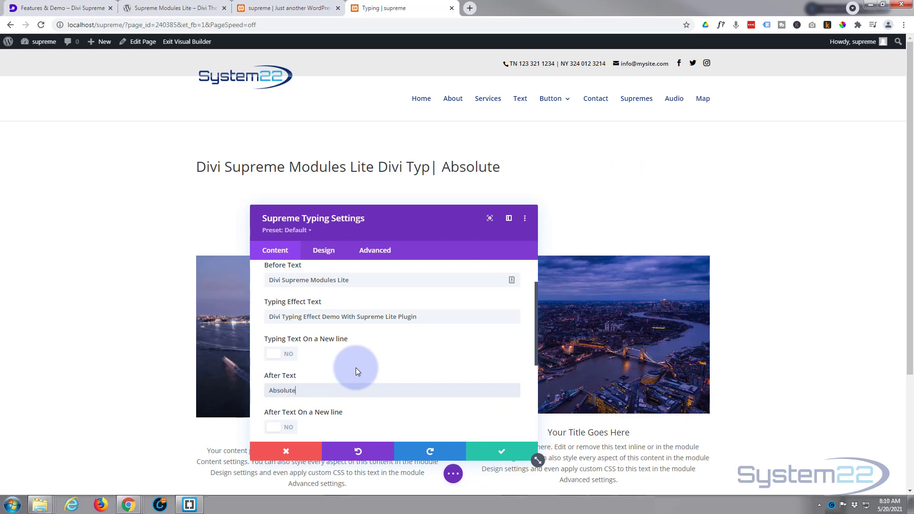
text(ly Free)
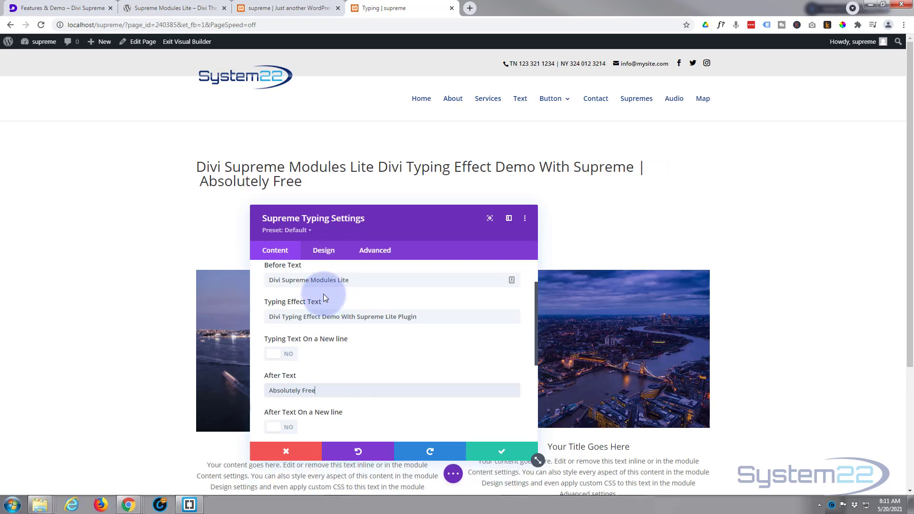
Turn on 'On a New line' for both the typed text and the after text.
scroll(364, 289, up, 1)
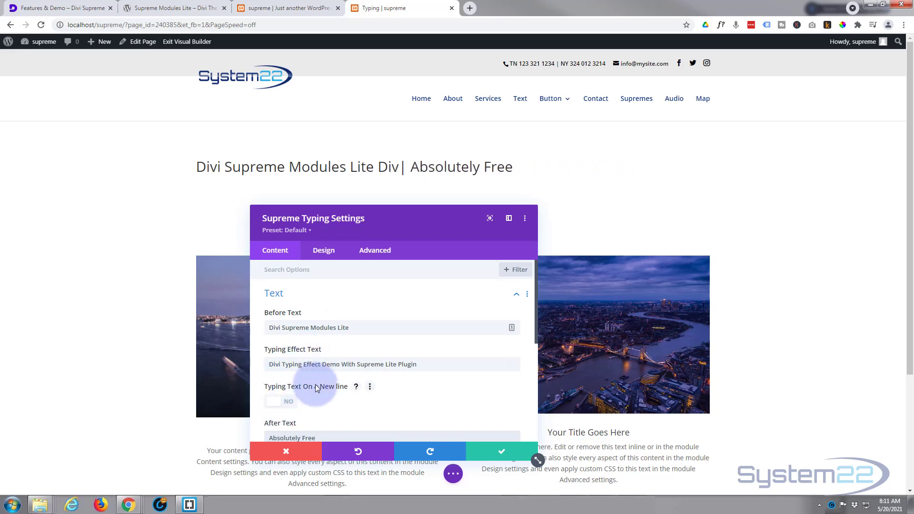
scroll(315, 386, down, 1)
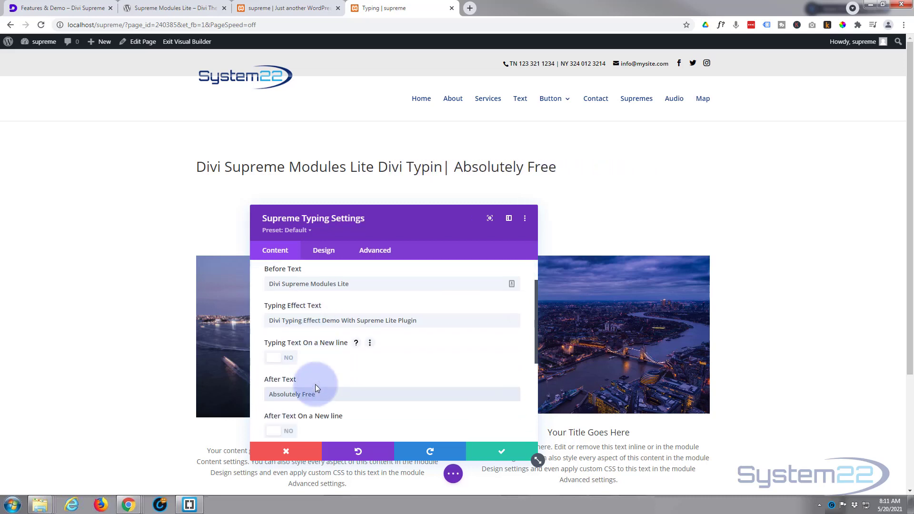
click(286, 360)
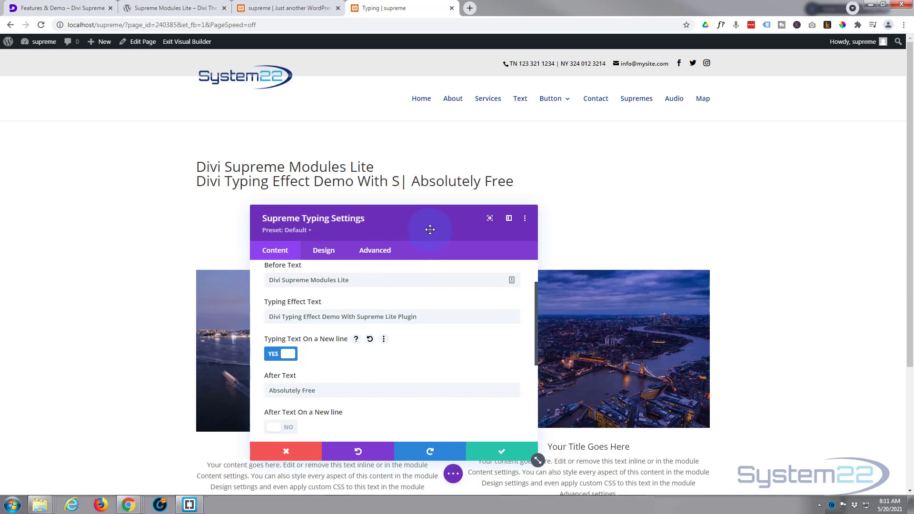
drag(430, 229, 560, 234)
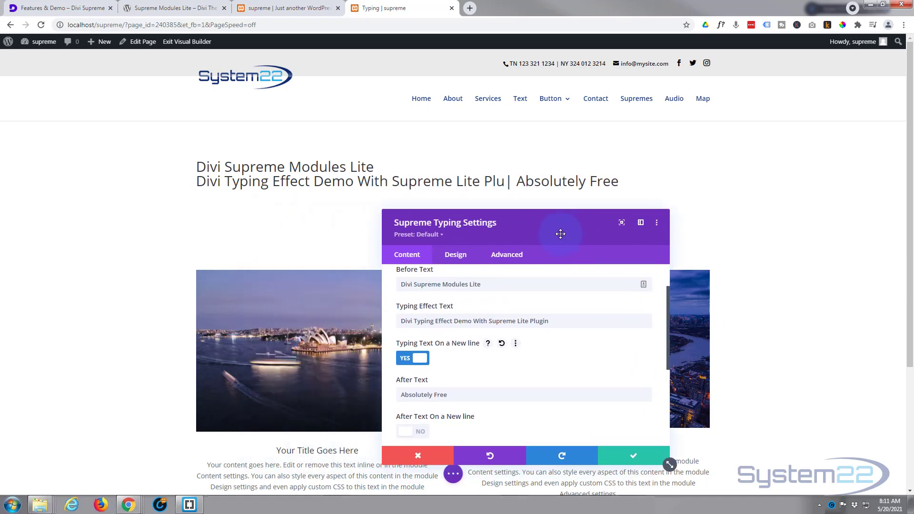
scroll(419, 387, down, 1)
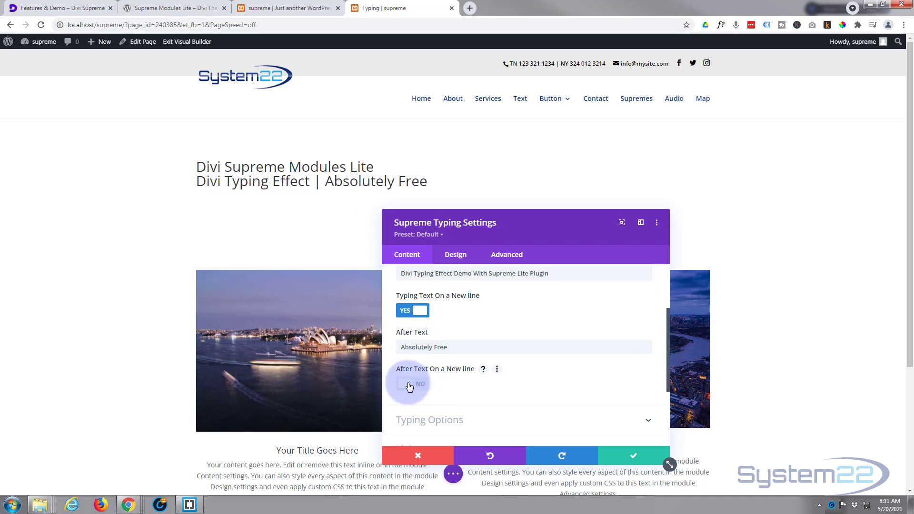
click(409, 385)
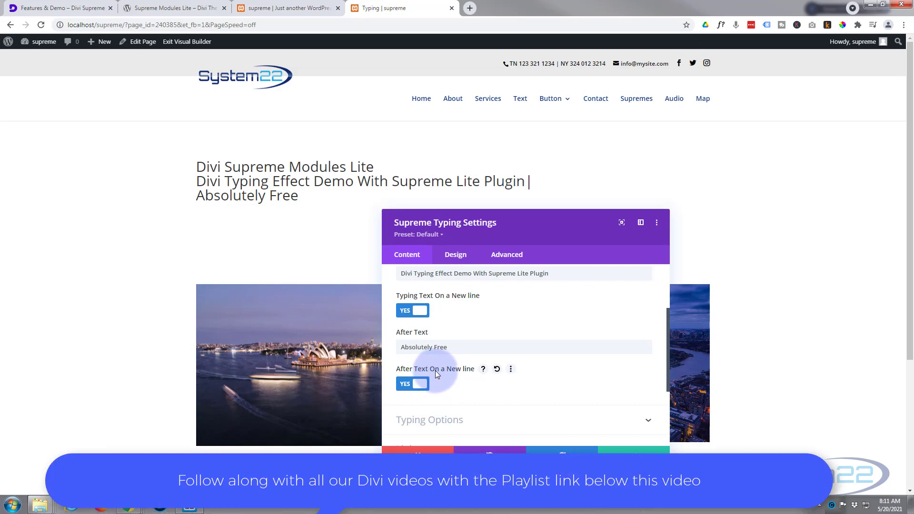
scroll(483, 322, down, 2)
click(483, 324)
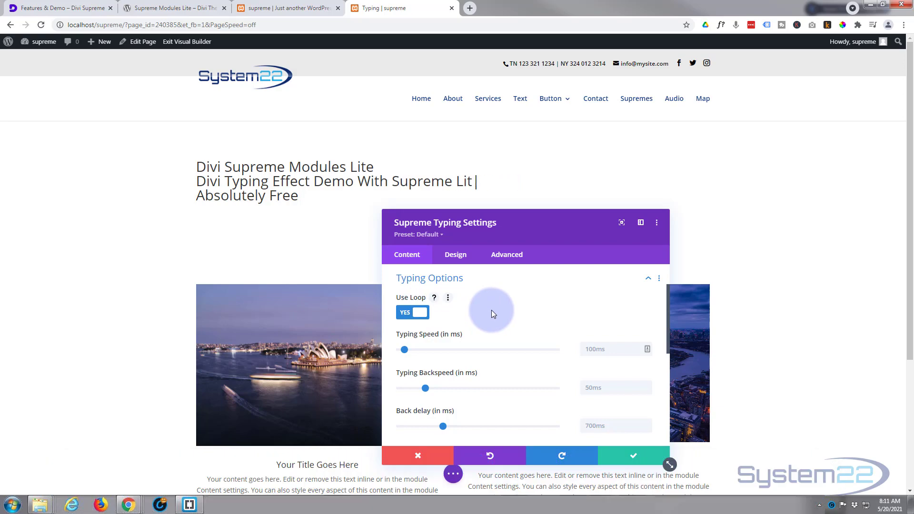
scroll(491, 310, down, 2)
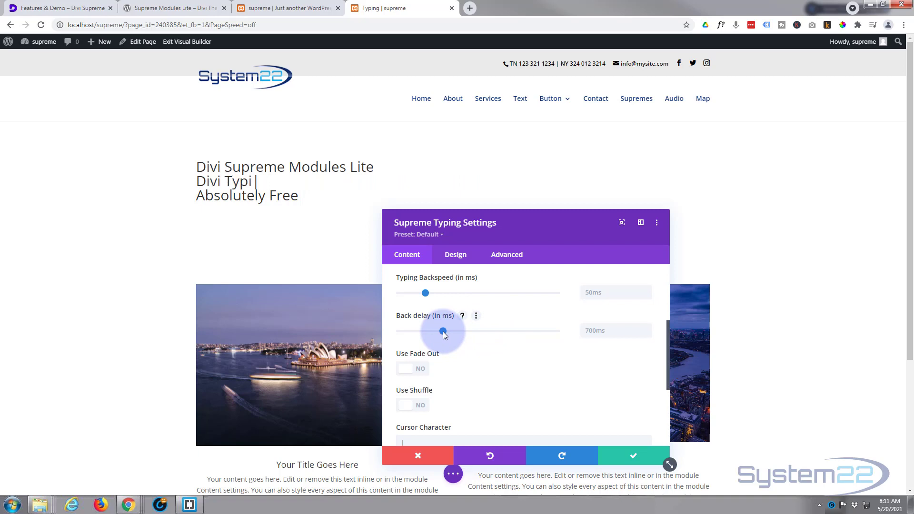
drag(442, 331, 501, 335)
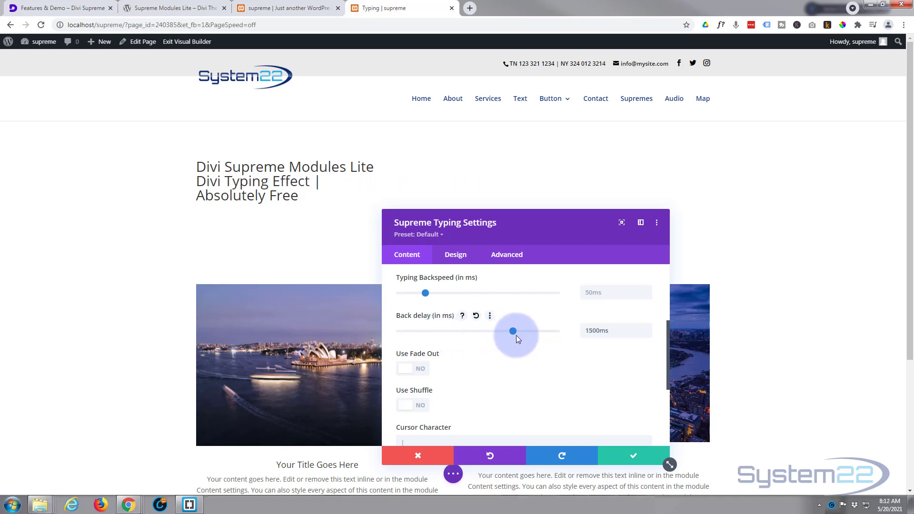
double_click(601, 331)
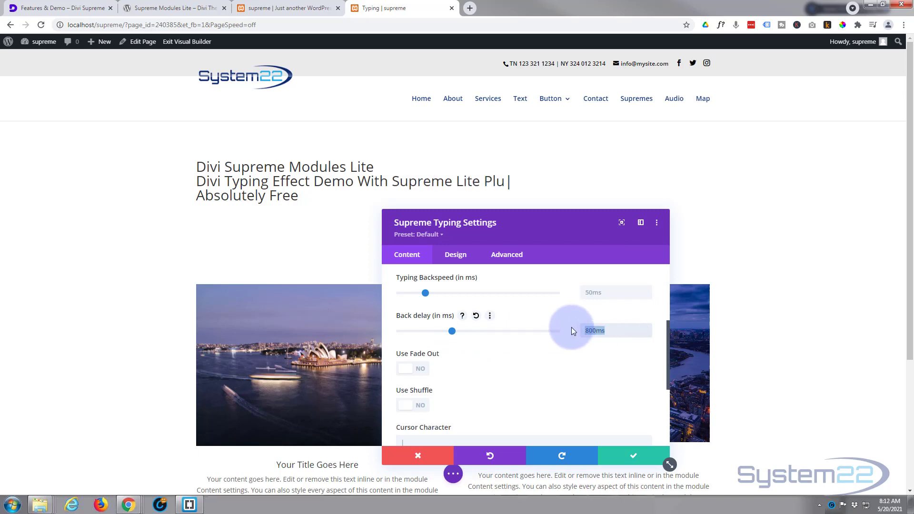
text(10000ms)
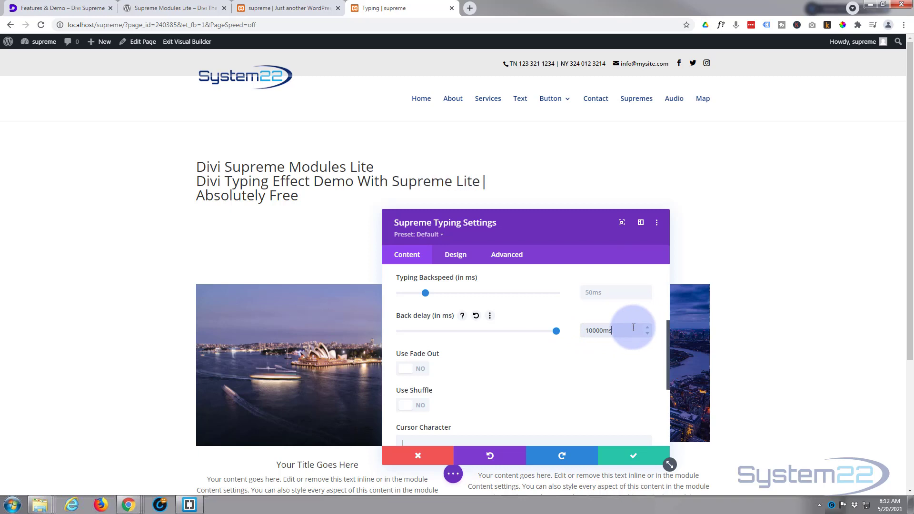
drag(633, 328, 582, 333)
key(BackSpace)
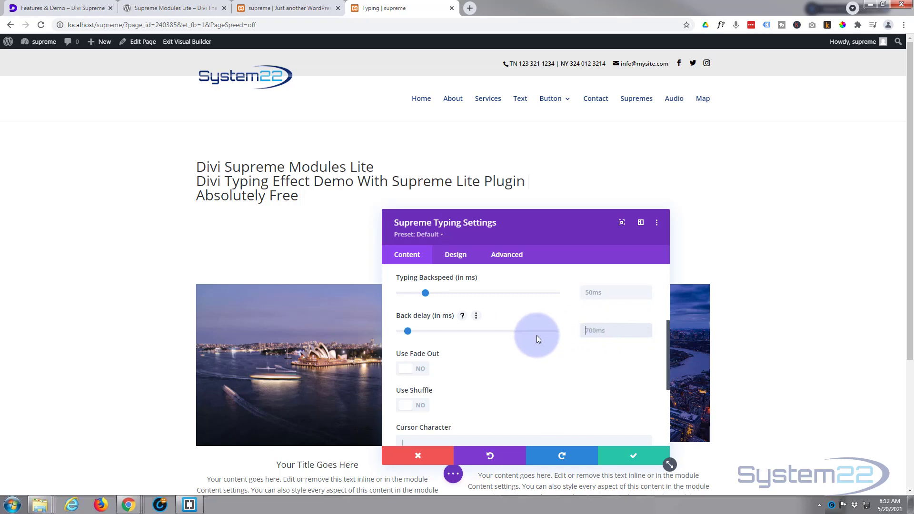
scroll(536, 335, down, 1)
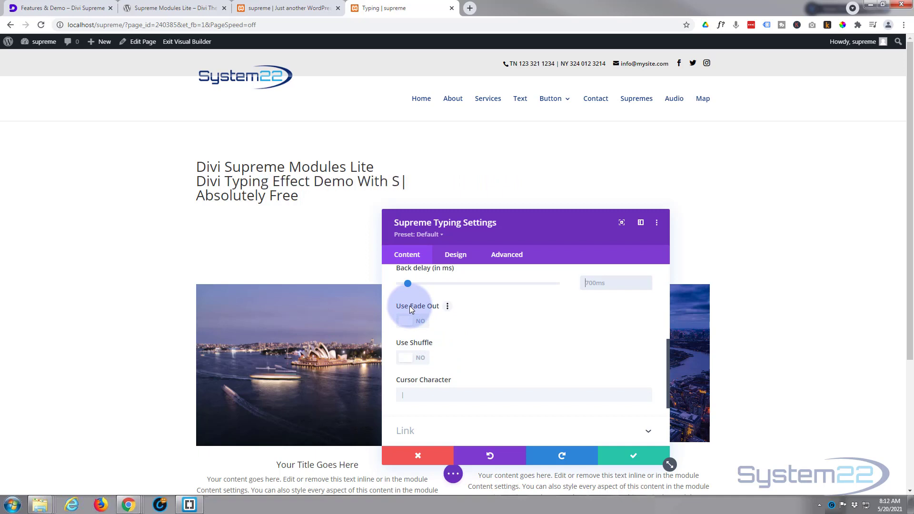
scroll(468, 319, down, 1)
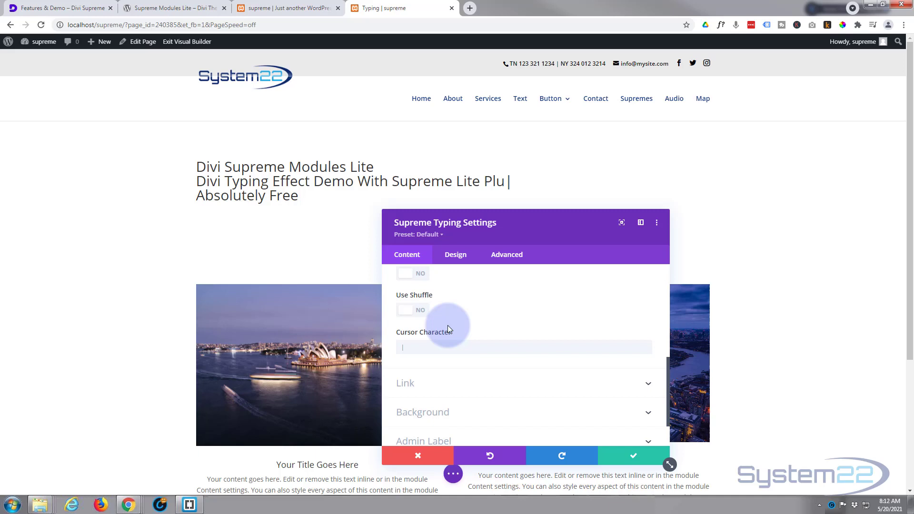
click(412, 348)
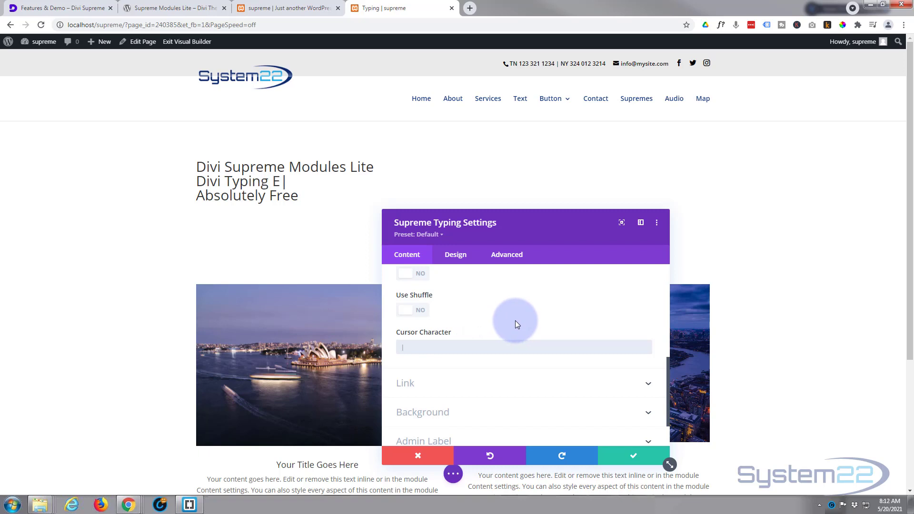
scroll(515, 321, down, 1)
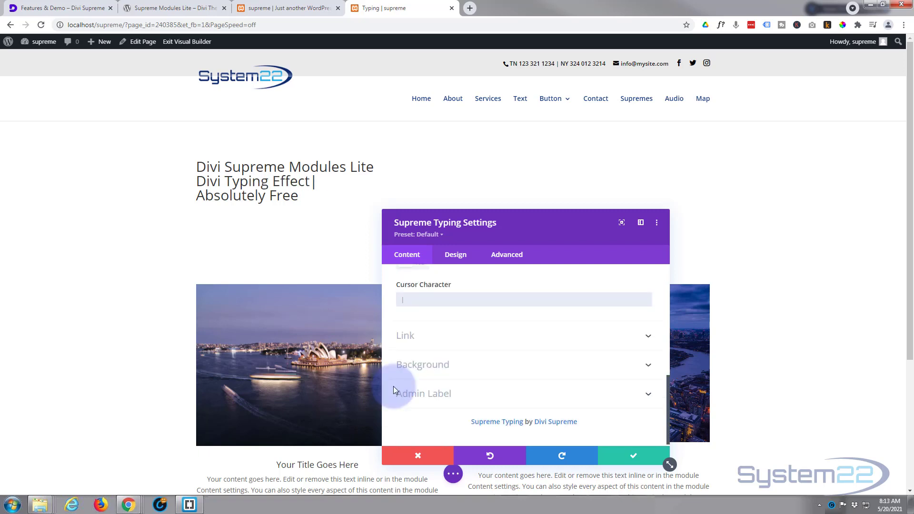
Leave the module link URL empty, keep links opening in the same window, and check the Background settings.
click(465, 343)
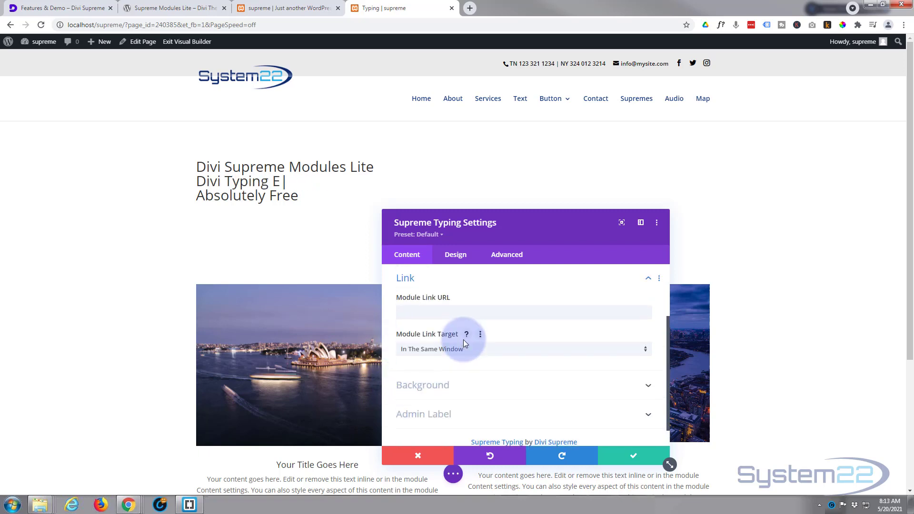
click(413, 312)
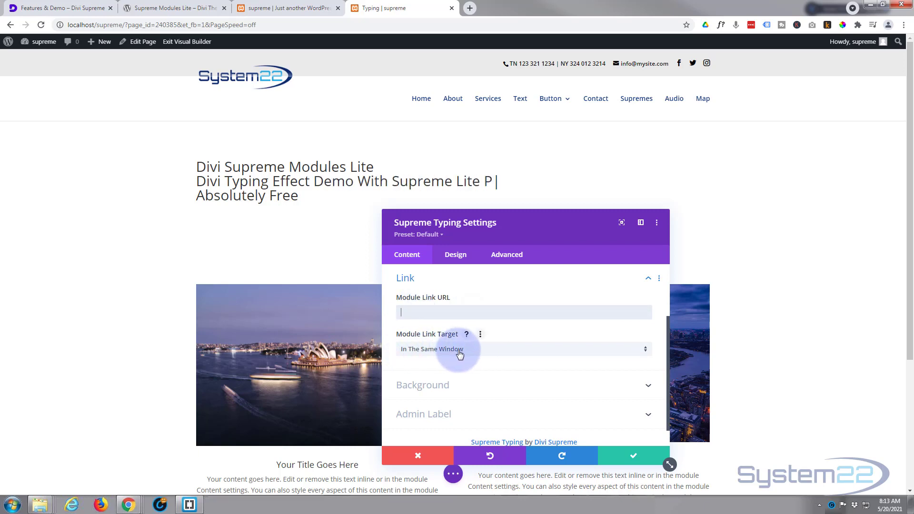
click(498, 357)
click(390, 335)
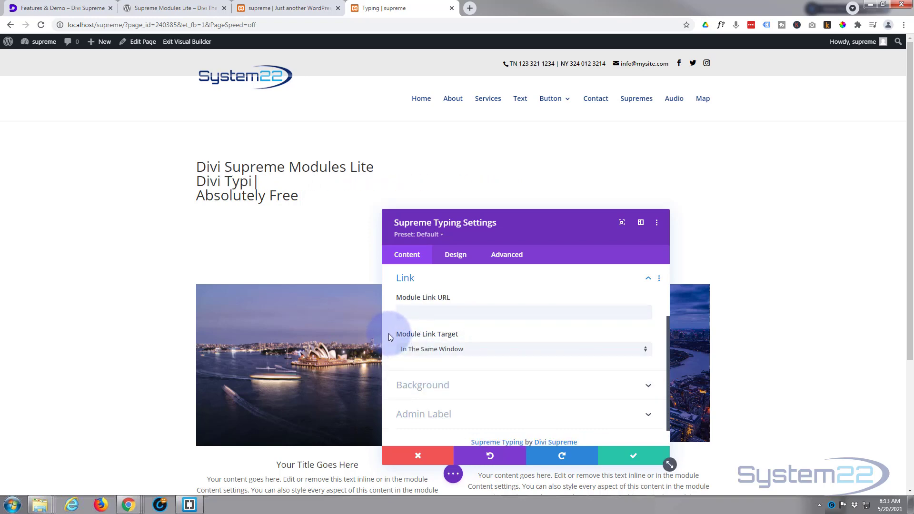
click(449, 387)
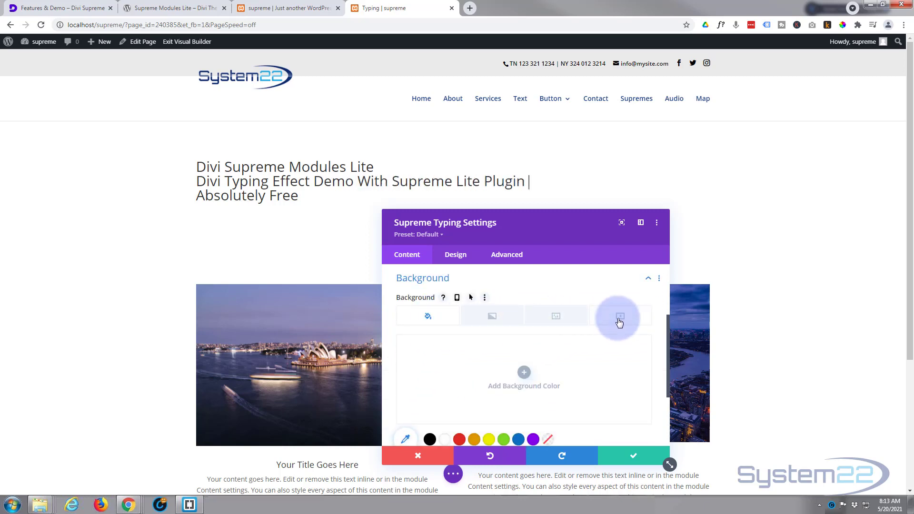
scroll(592, 333, down, 3)
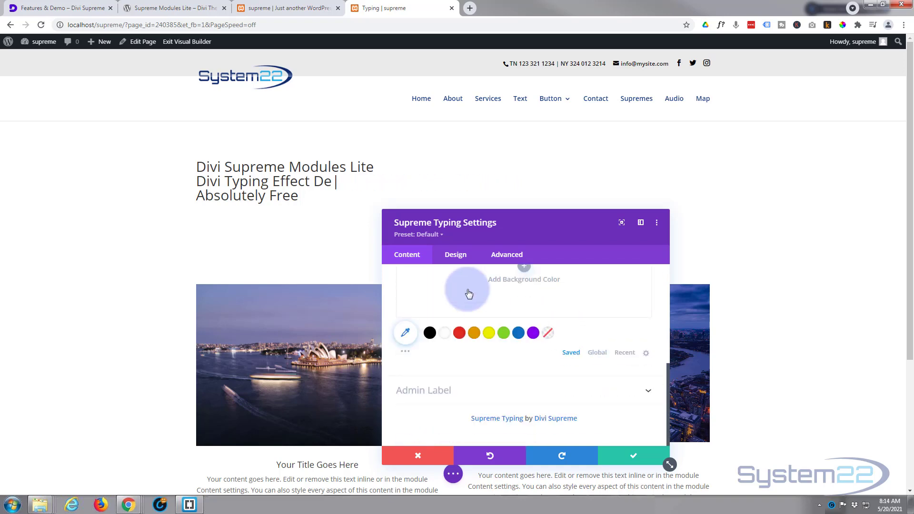
click(457, 255)
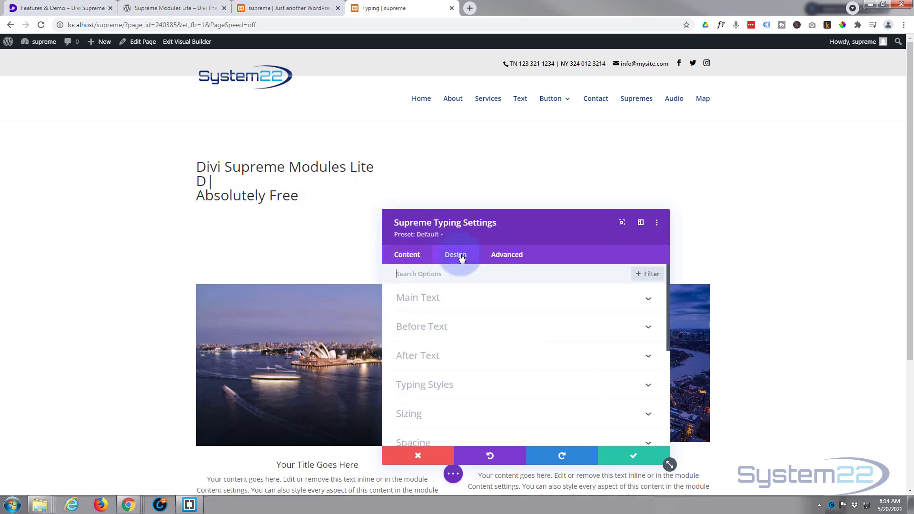
click(474, 303)
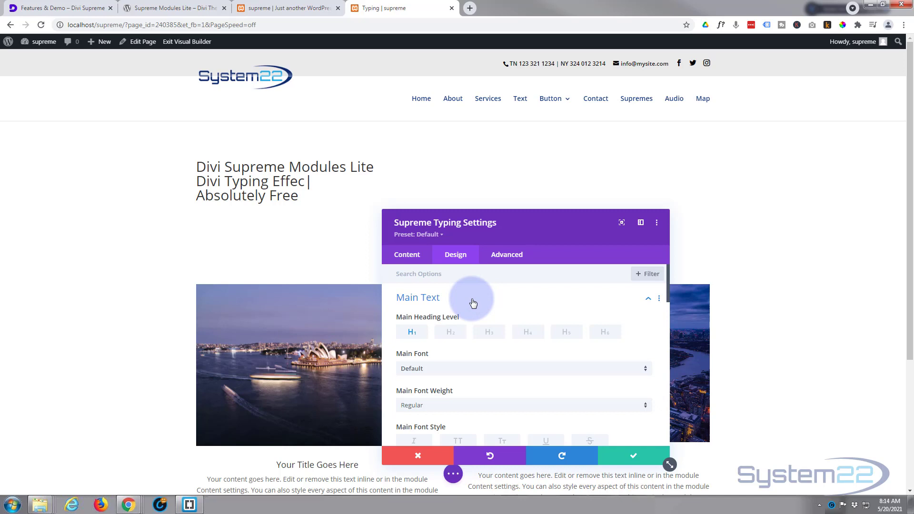
scroll(473, 303, down, 1)
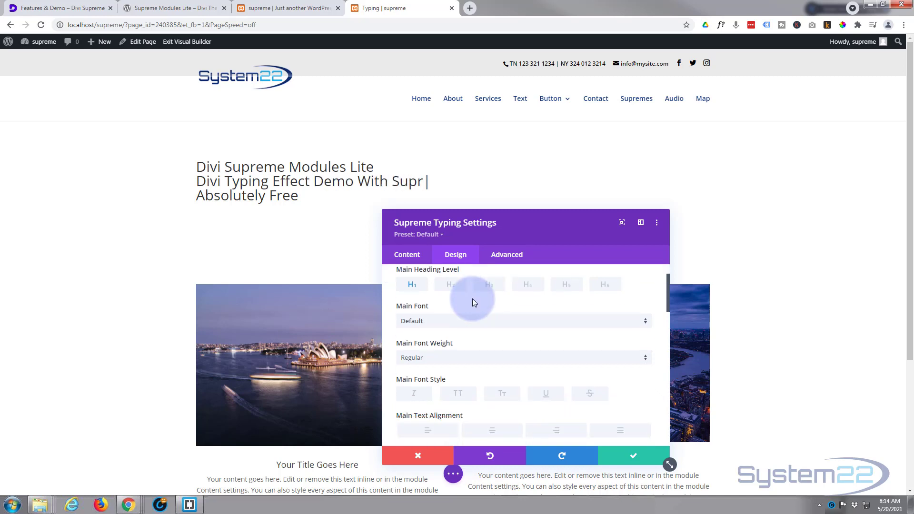
scroll(472, 299, down, 3)
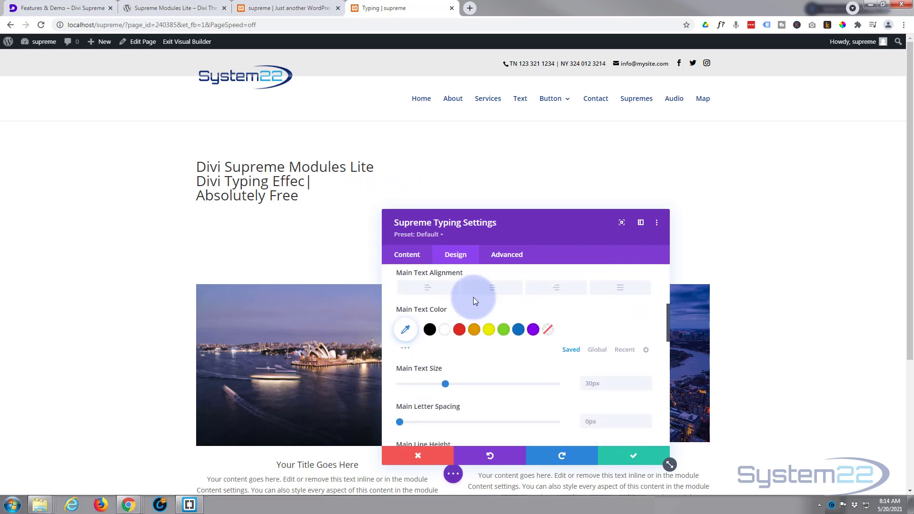
scroll(473, 297, up, 1)
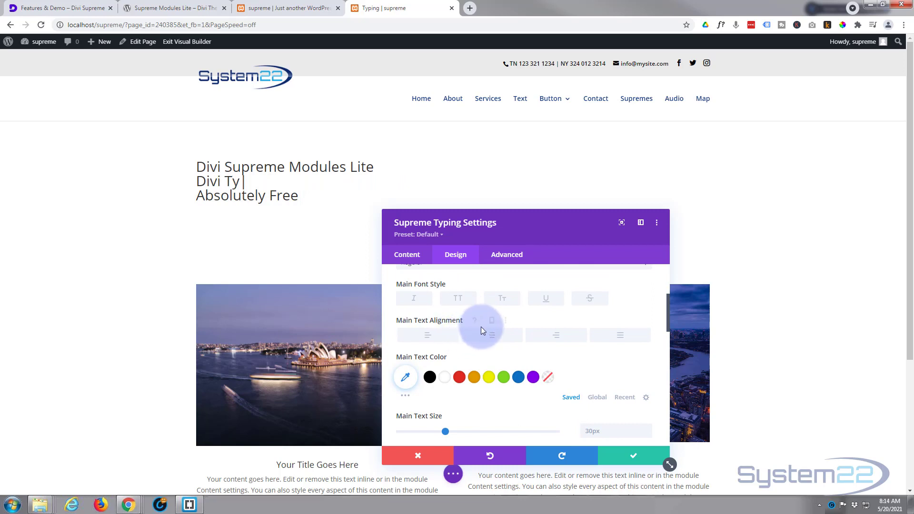
scroll(490, 329, down, 2)
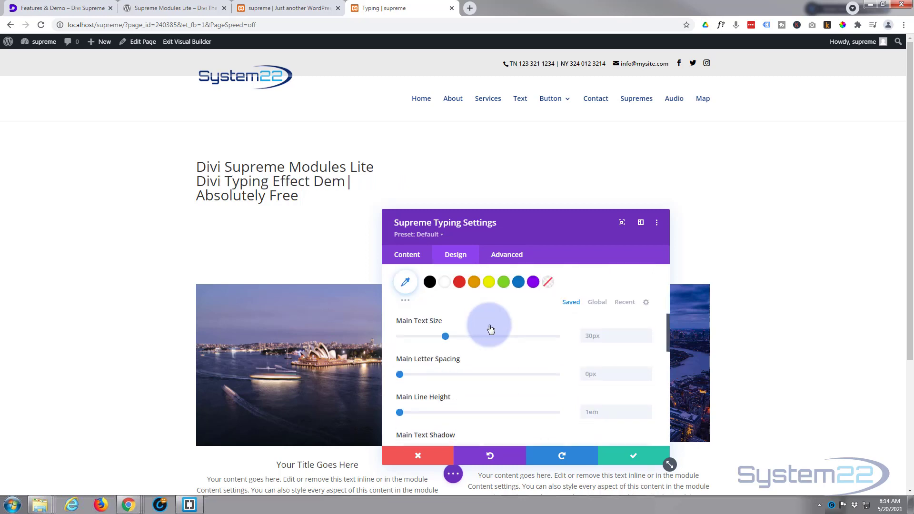
scroll(491, 327, down, 1)
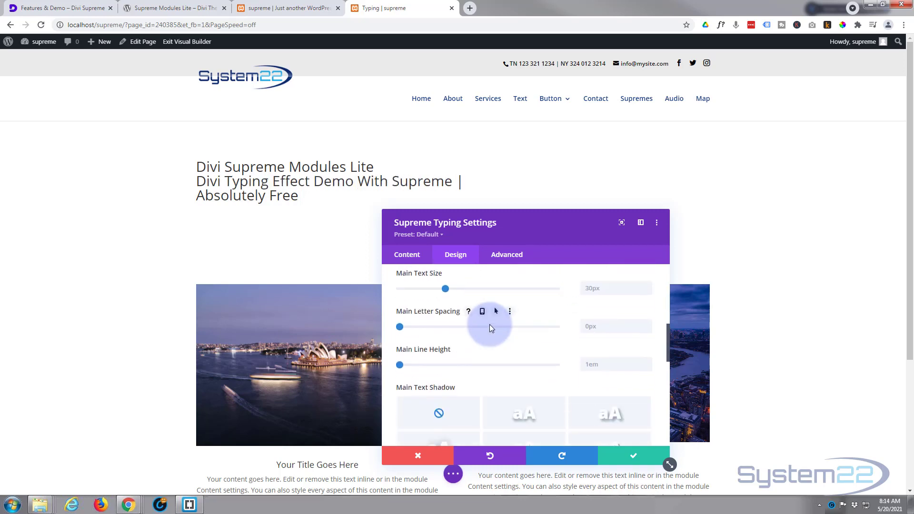
scroll(490, 328, down, 1)
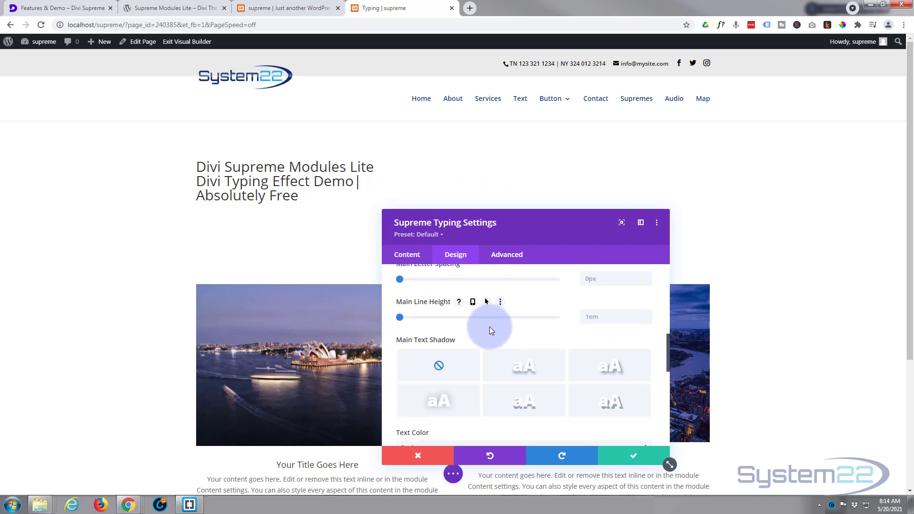
scroll(490, 328, down, 3)
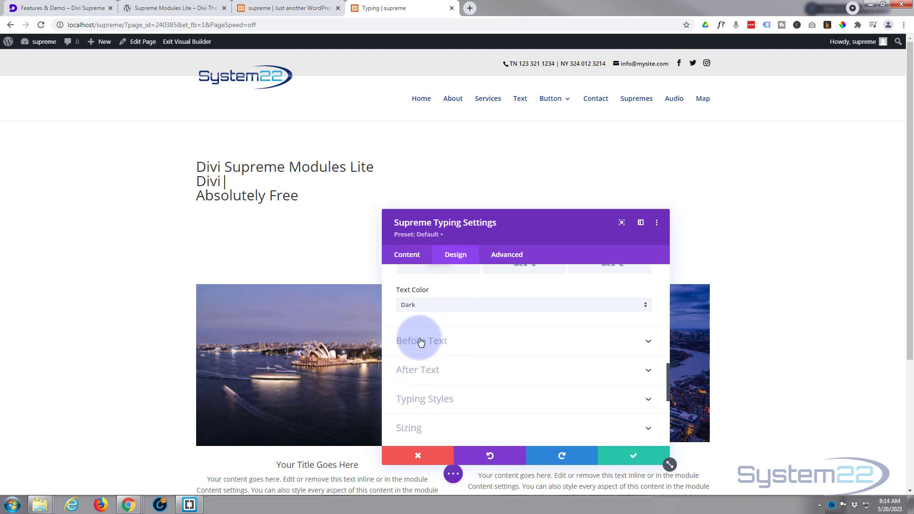
Raise the before text line height to 2.3em.
click(469, 347)
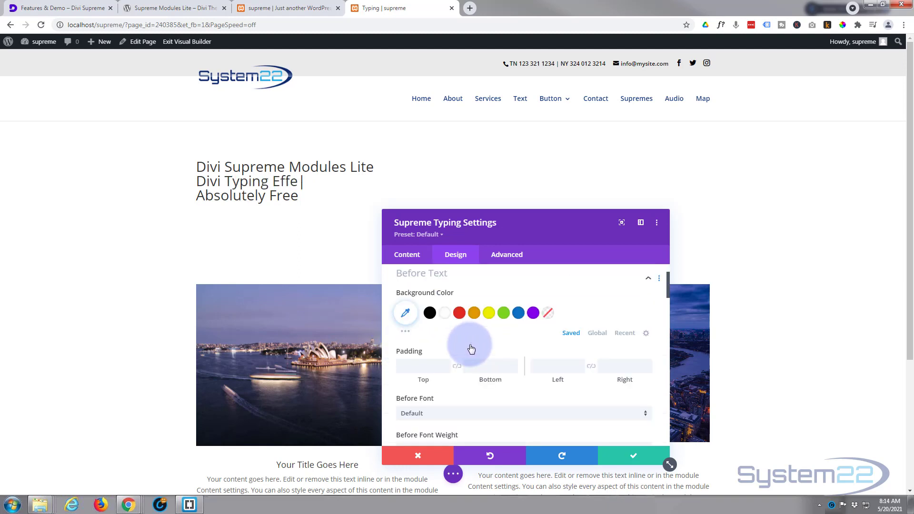
click(518, 322)
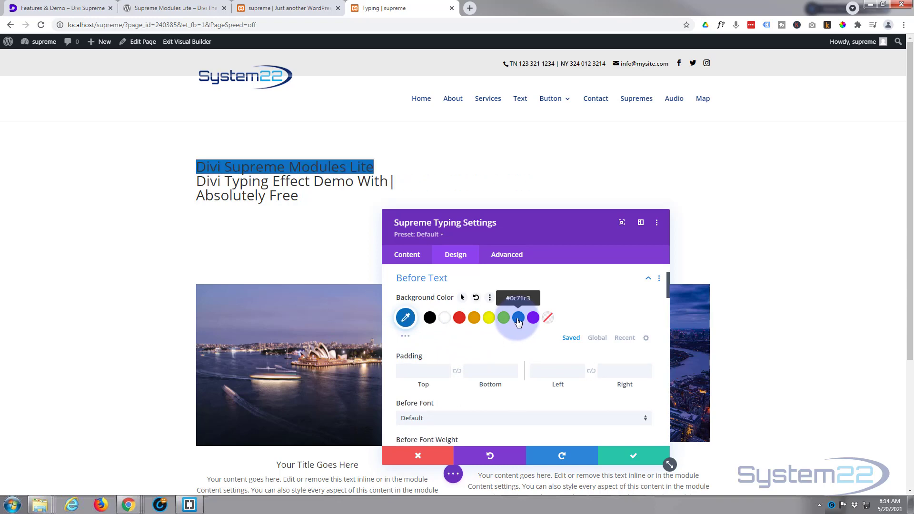
scroll(519, 322, down, 1)
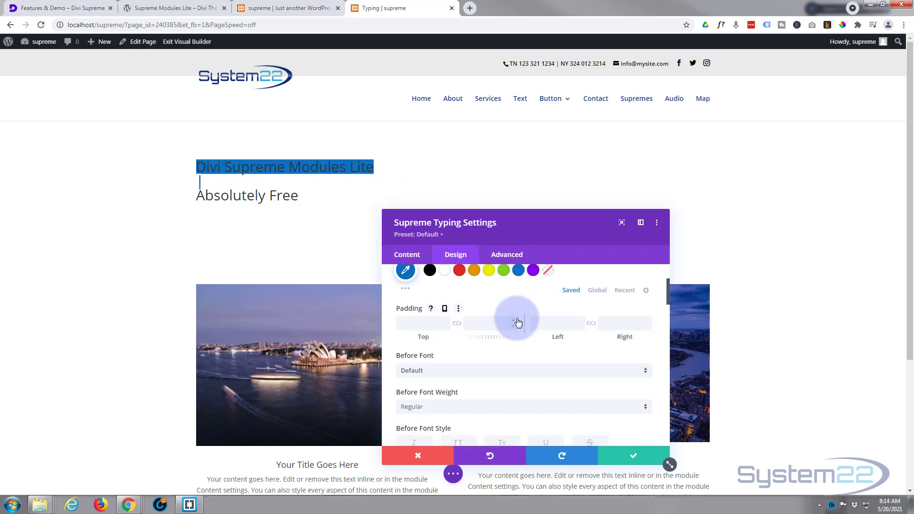
scroll(518, 323, down, 4)
scroll(518, 323, down, 4)
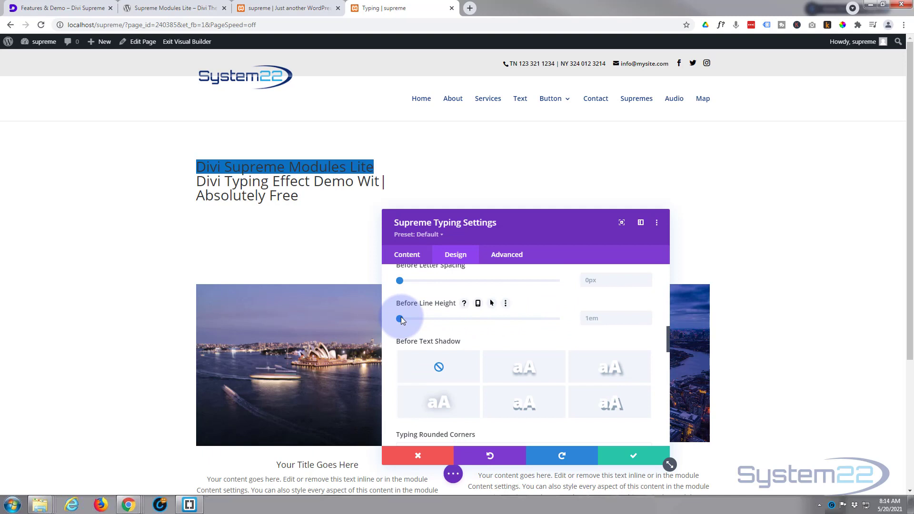
drag(401, 317, 452, 320)
scroll(457, 323, up, 2)
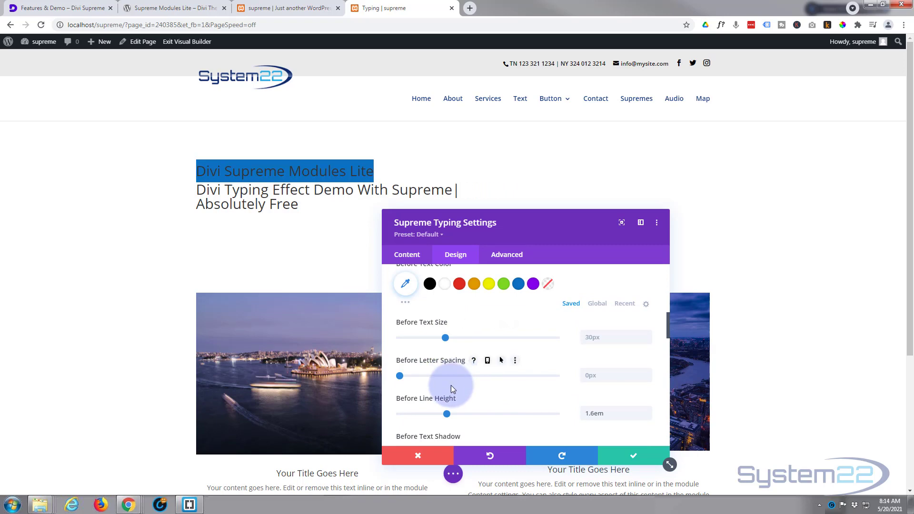
drag(447, 415, 503, 415)
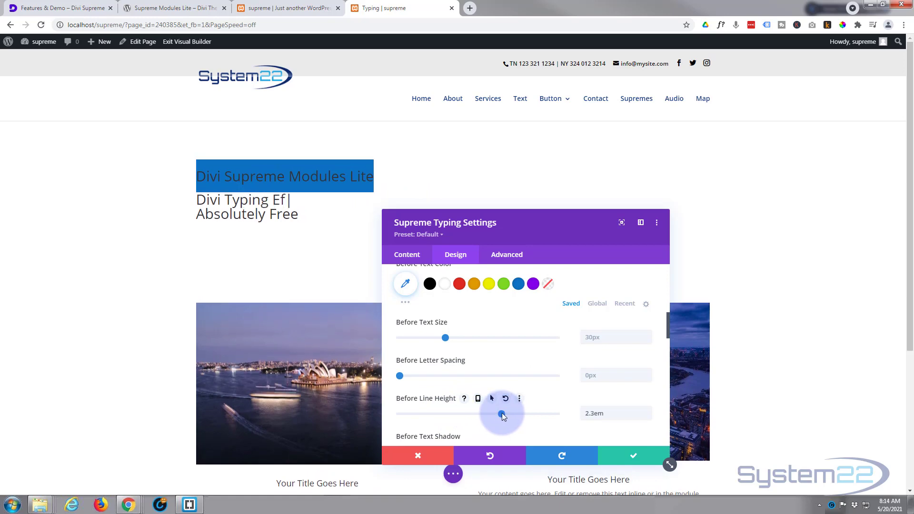
Make the before text background transparent and its colour blue (#0c71c3).
scroll(500, 385, up, 8)
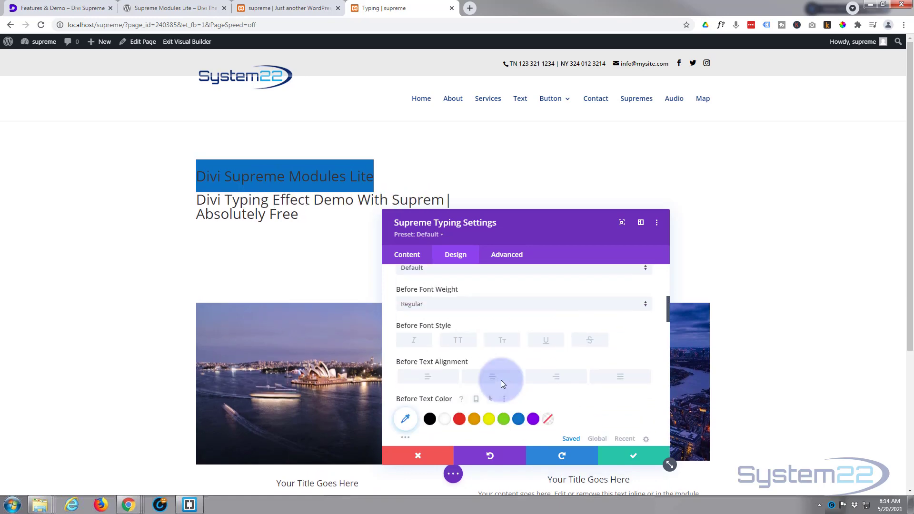
scroll(501, 379, up, 1)
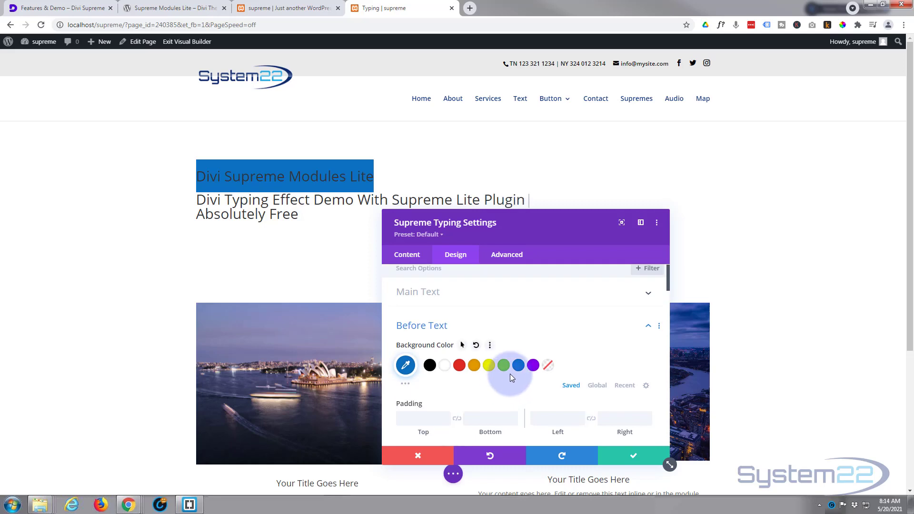
click(548, 367)
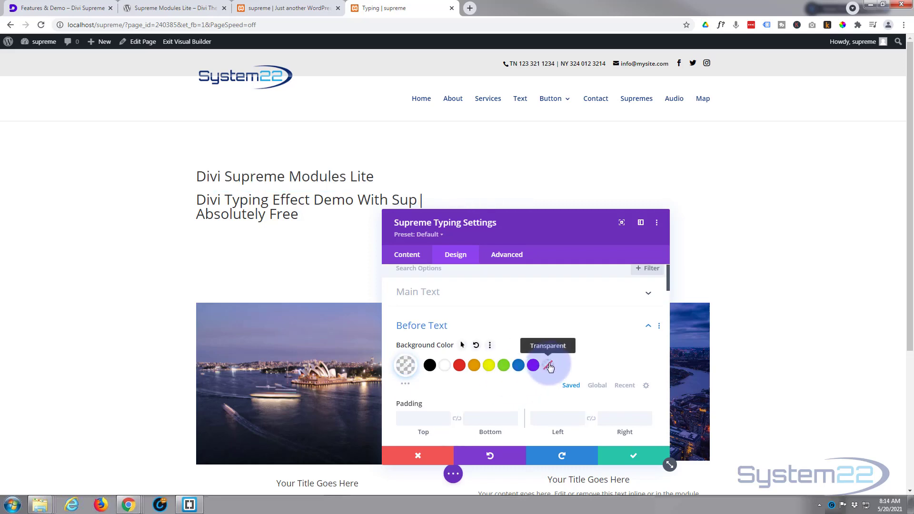
scroll(550, 369, down, 2)
scroll(549, 364, down, 3)
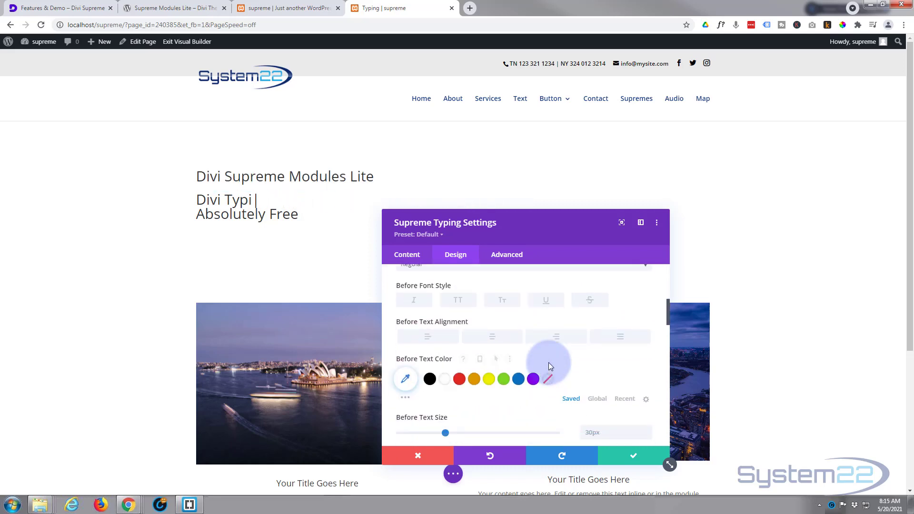
click(519, 380)
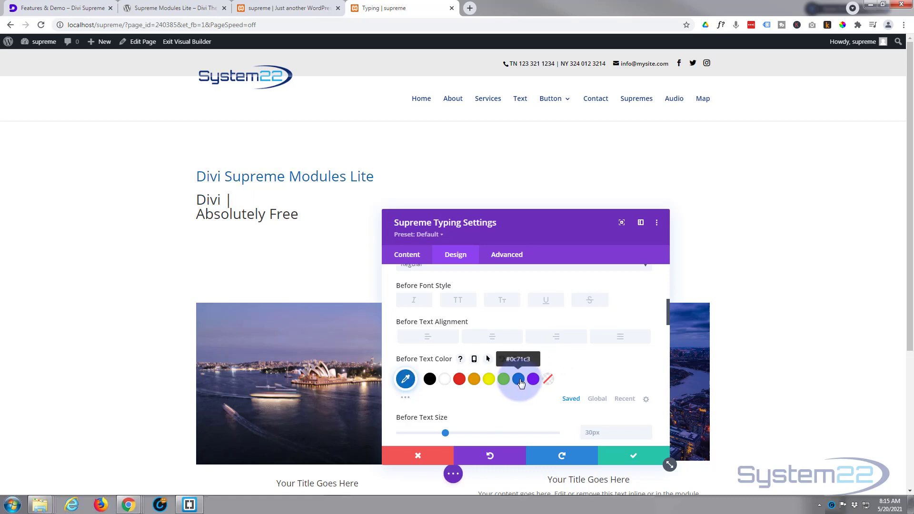
scroll(520, 379, down, 5)
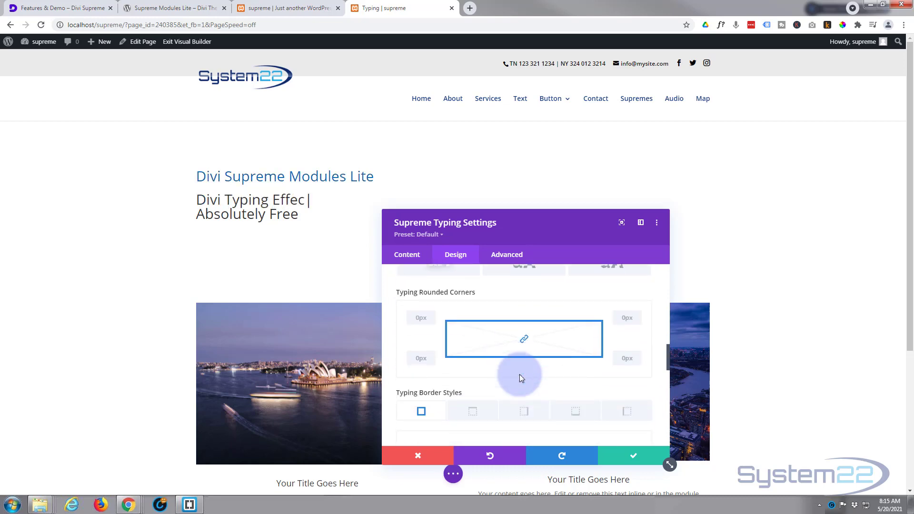
Colour the after text 'Absolutely Free' blue (#0c71c3).
scroll(520, 377, down, 5)
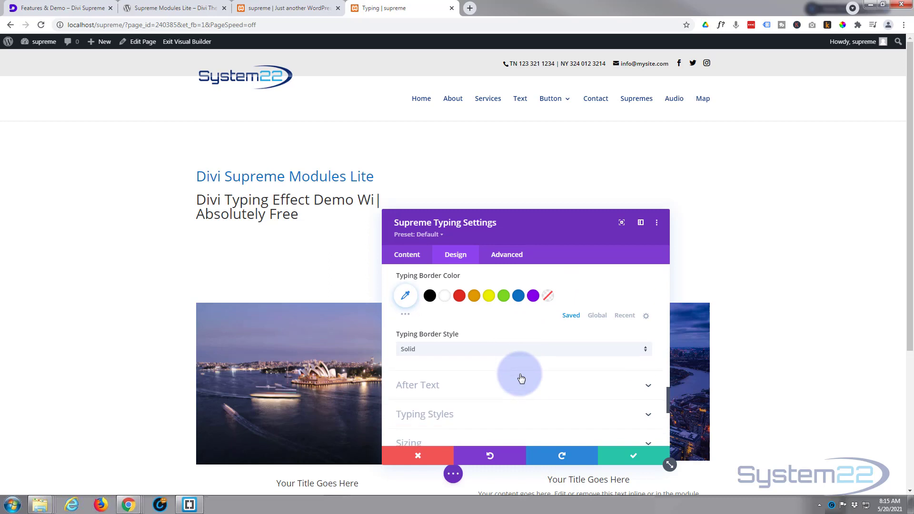
scroll(521, 378, down, 1)
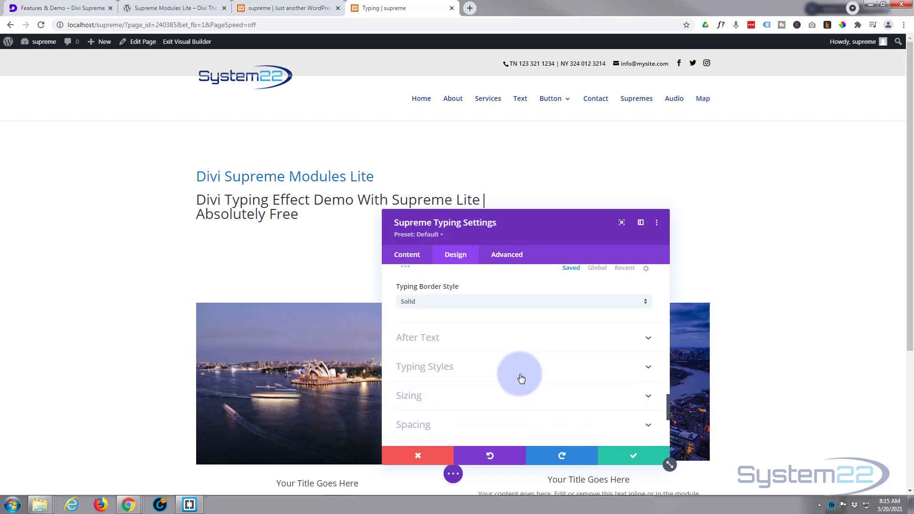
scroll(521, 379, up, 1)
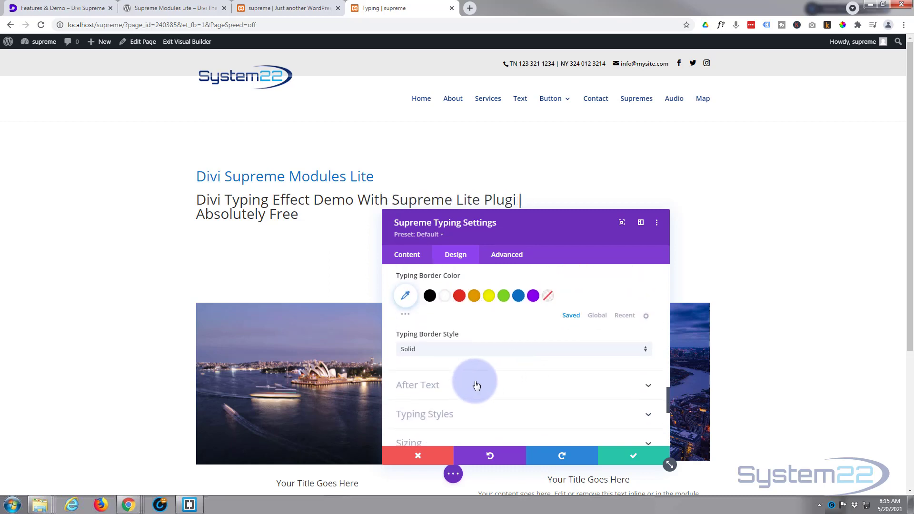
click(476, 385)
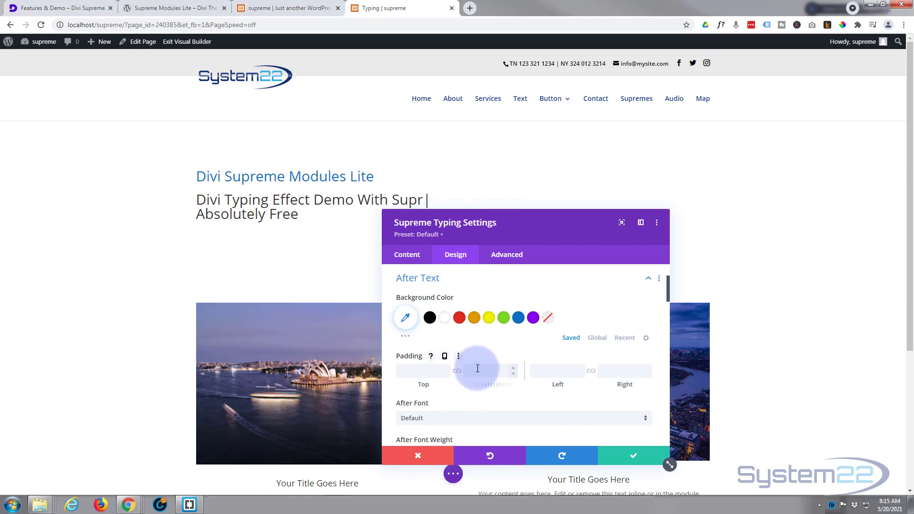
scroll(477, 369, down, 4)
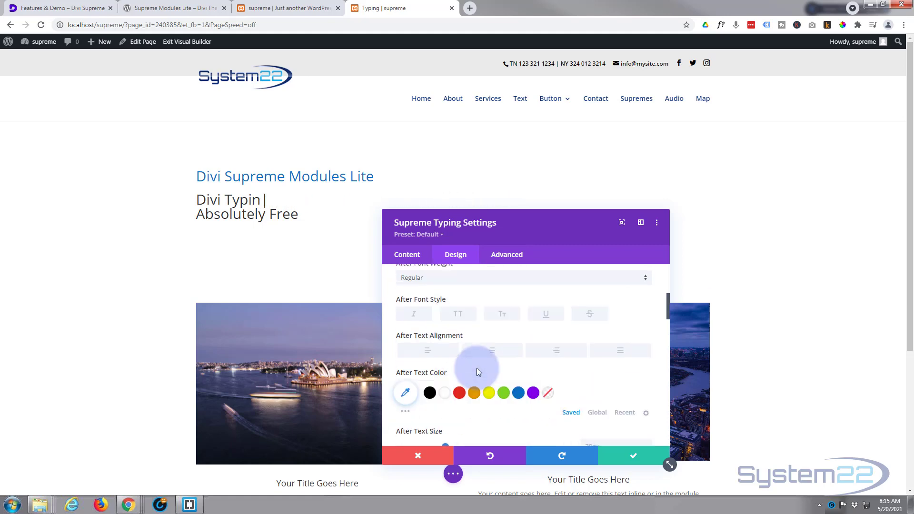
scroll(476, 368, down, 1)
click(515, 336)
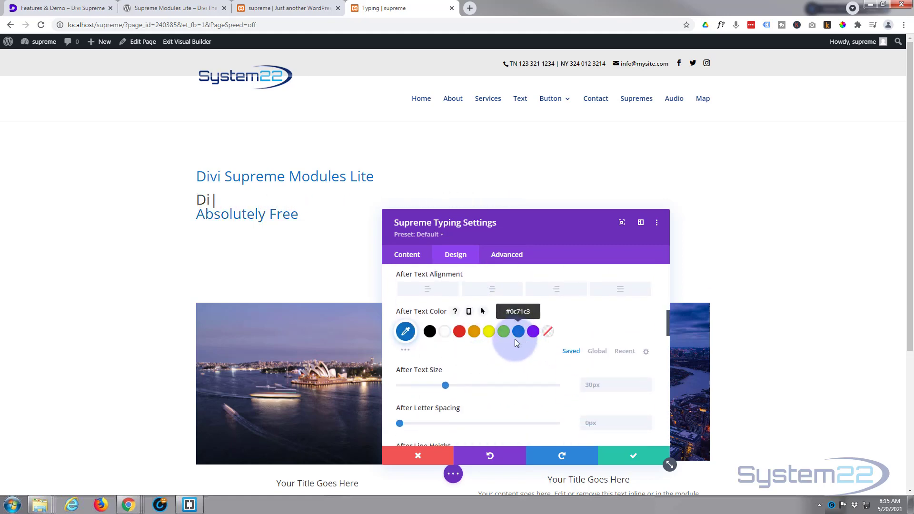
Raise the after text line height to 2.3em.
scroll(495, 355, down, 2)
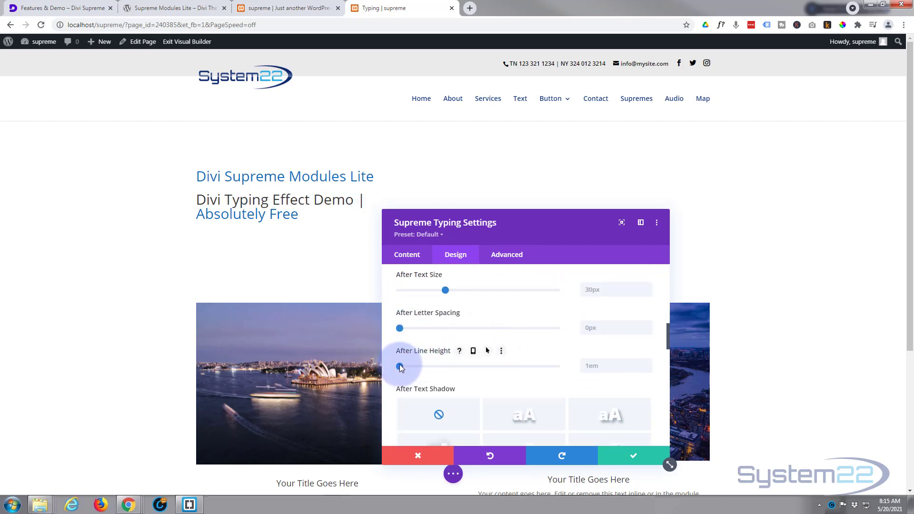
click(447, 366)
drag(474, 369, 501, 372)
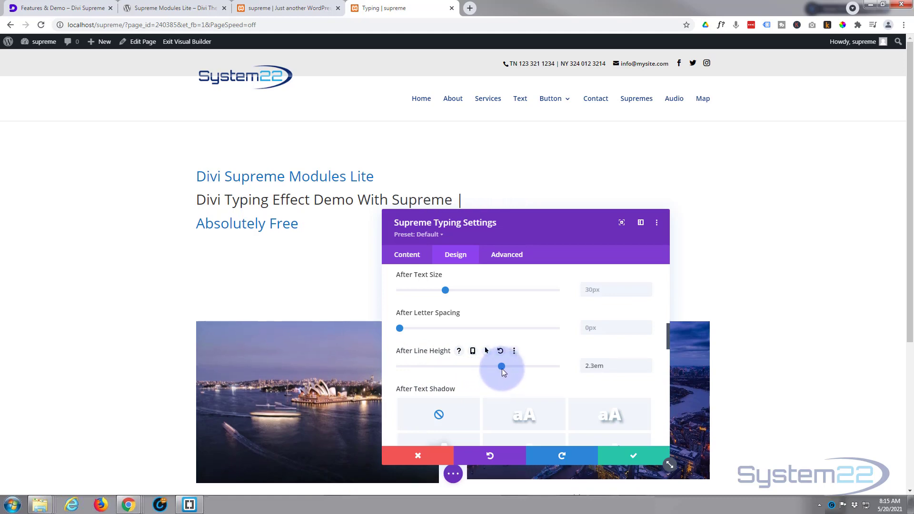
scroll(502, 369, down, 5)
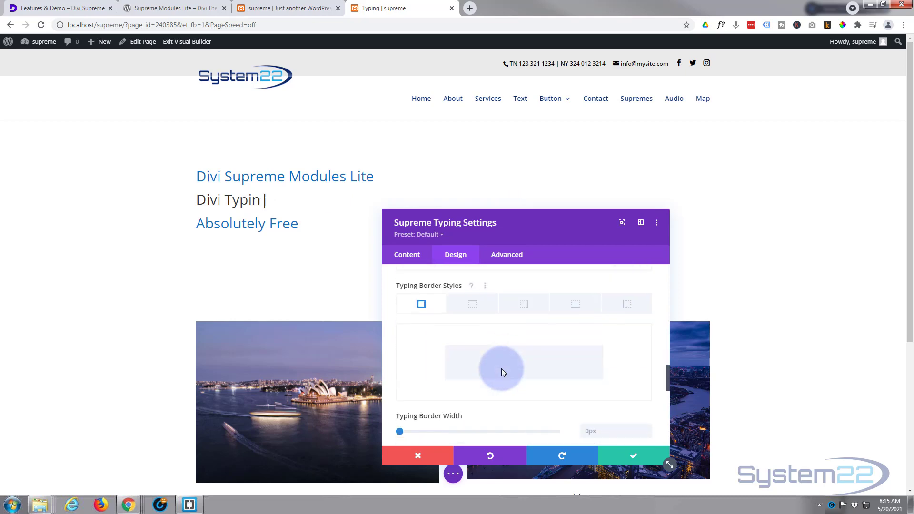
Set the Typing Styles cursor colour to red (#e02b20).
scroll(501, 369, down, 5)
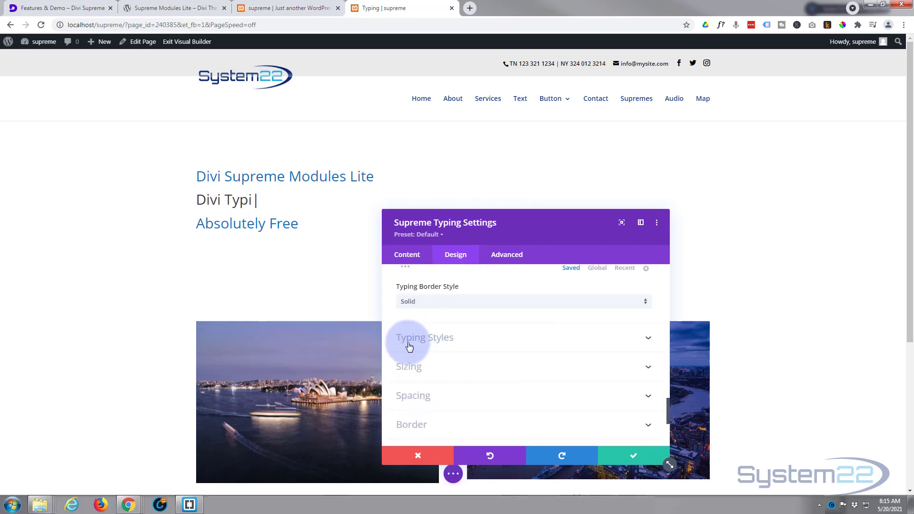
click(482, 350)
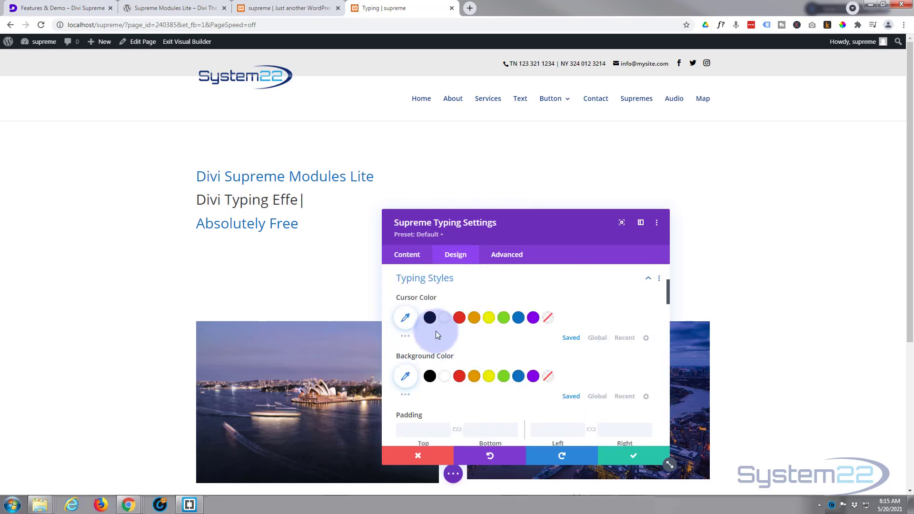
click(405, 319)
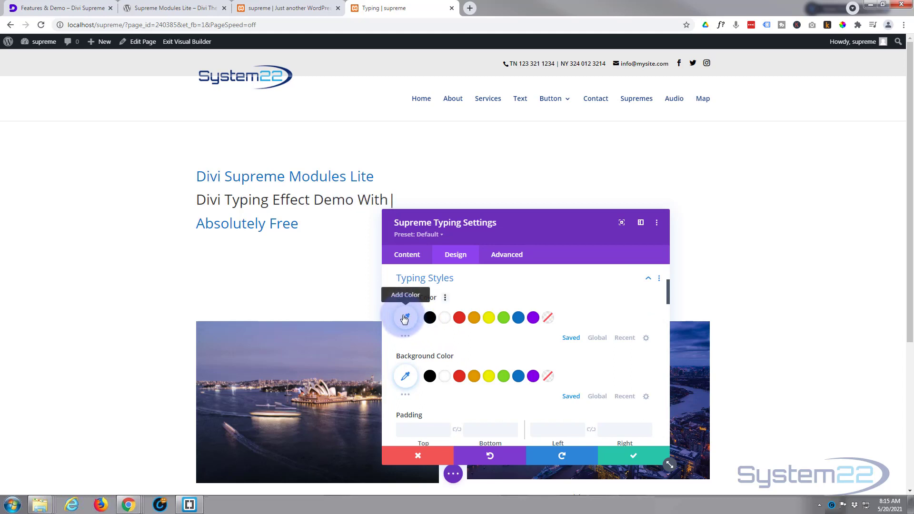
click(459, 319)
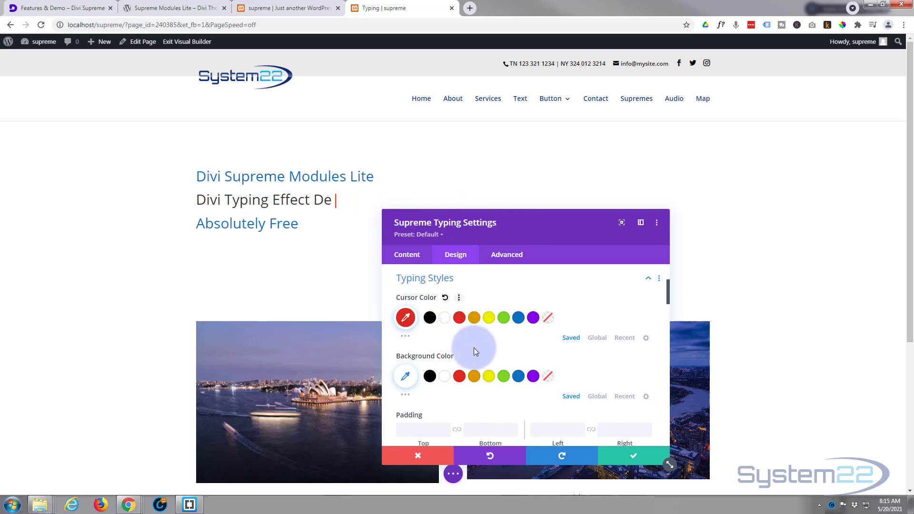
scroll(473, 348, down, 2)
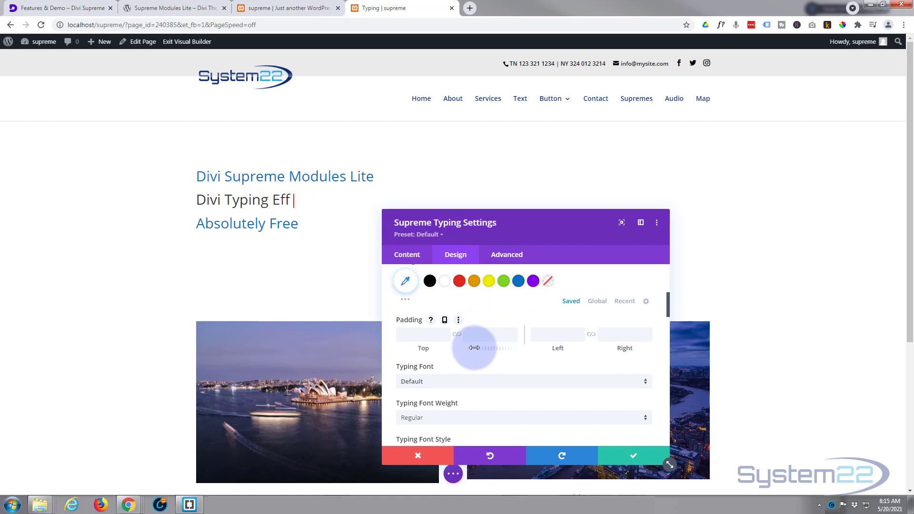
scroll(473, 347, up, 1)
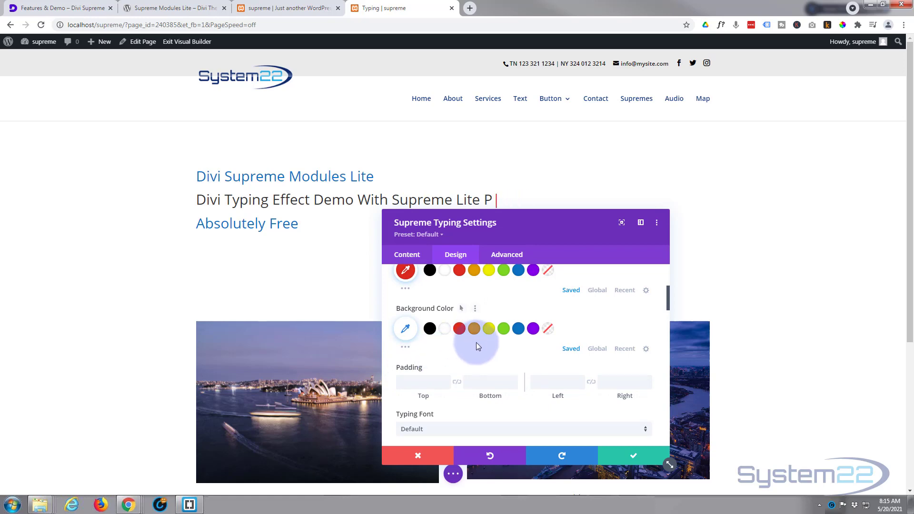
Try a blue background on the typed line with 10px padding on all sides.
click(518, 329)
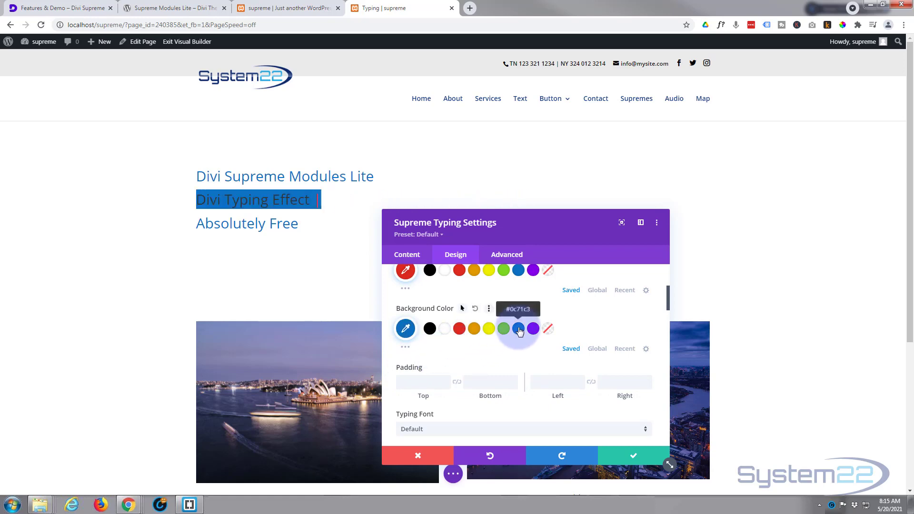
click(421, 385)
text(10)
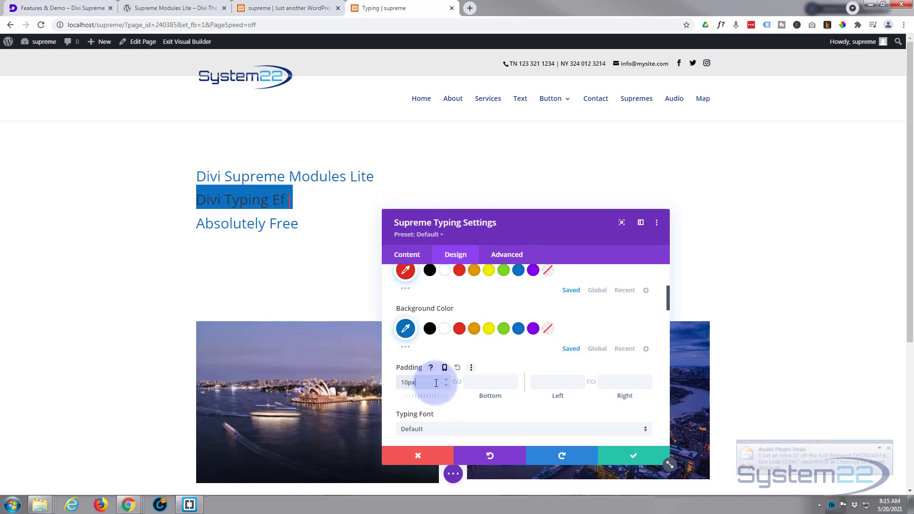
click(456, 383)
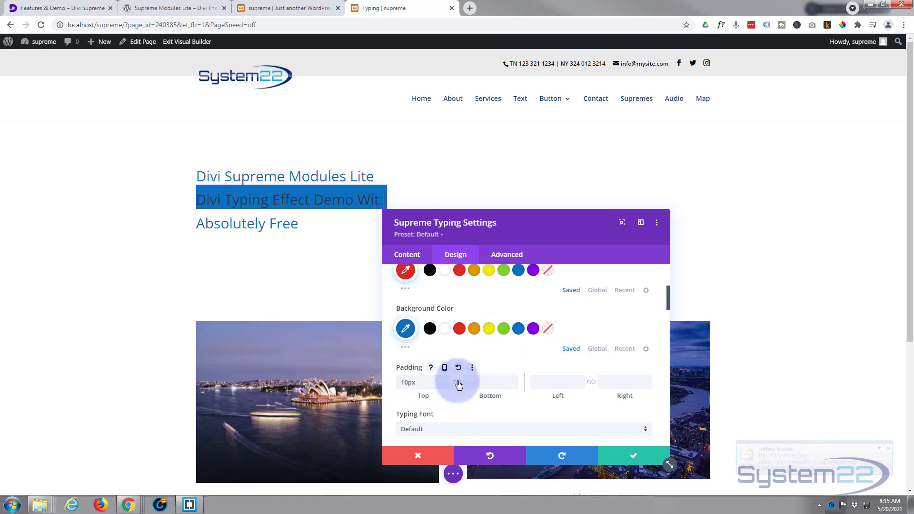
click(554, 383)
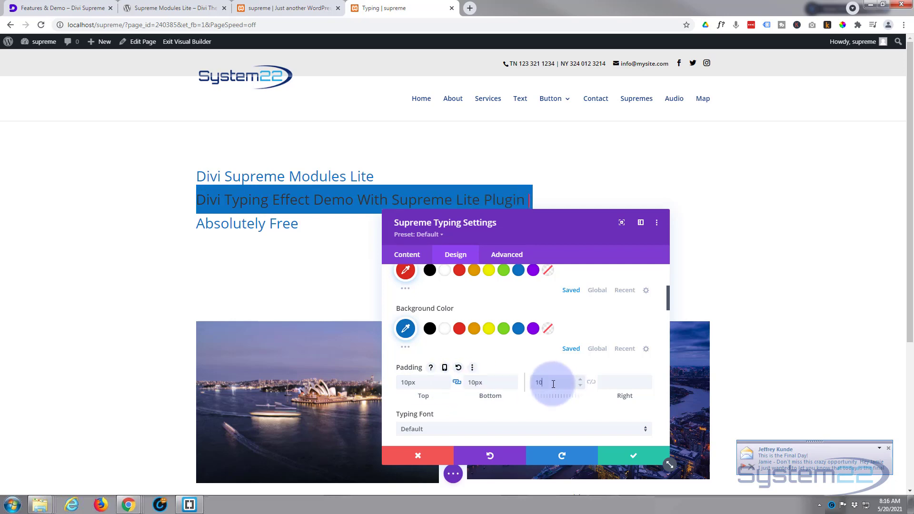
text(10)
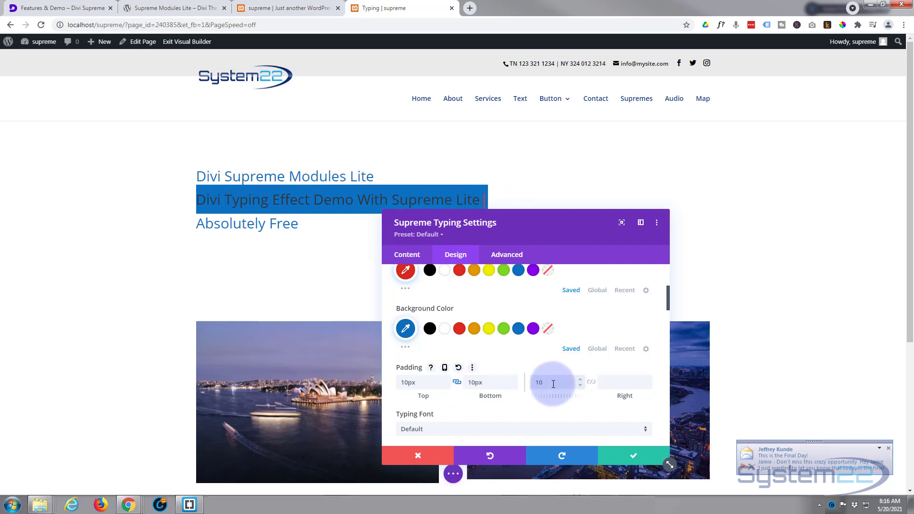
click(592, 383)
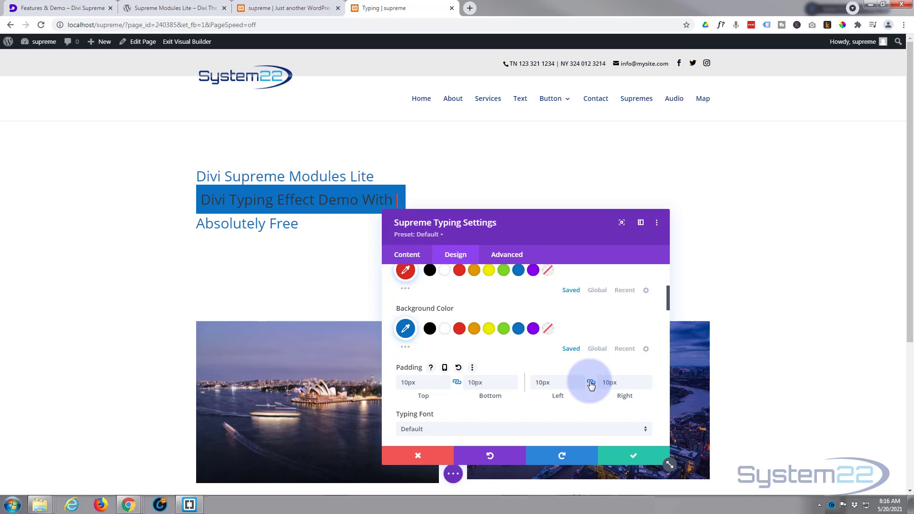
Clear the typed line's padding values and set its background to Transparent.
click(428, 383)
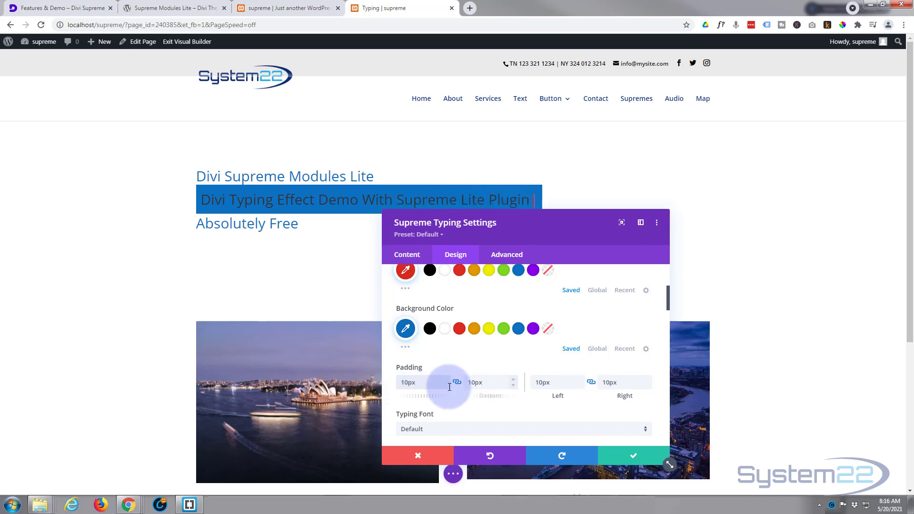
click(424, 384)
key(BackSpace)
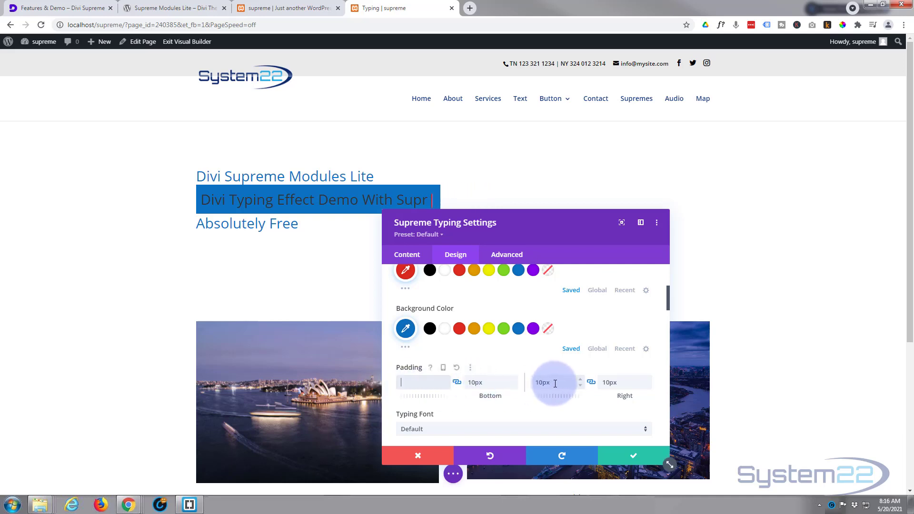
click(555, 382)
key(BackSpace)
scroll(501, 395, up, 2)
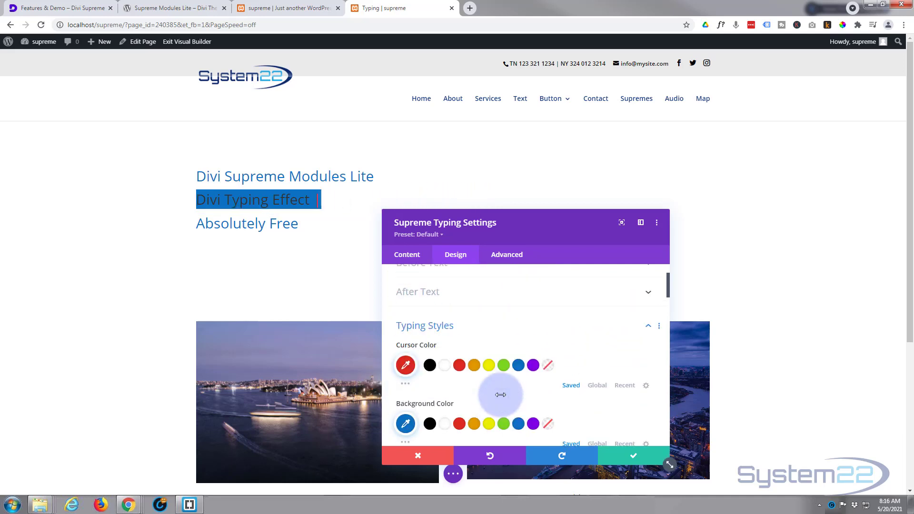
click(548, 424)
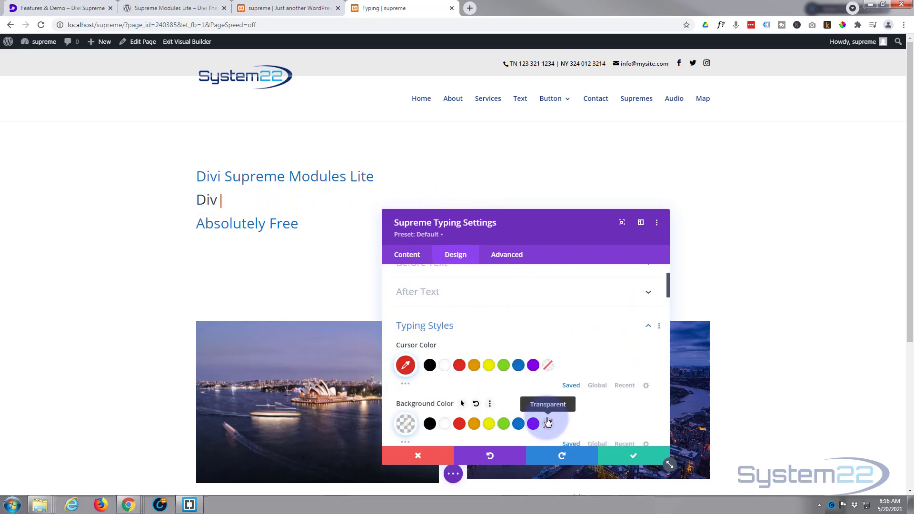
Set the typing font weight to Bold, keeping the Default typing font.
scroll(545, 413, down, 1)
scroll(544, 412, down, 3)
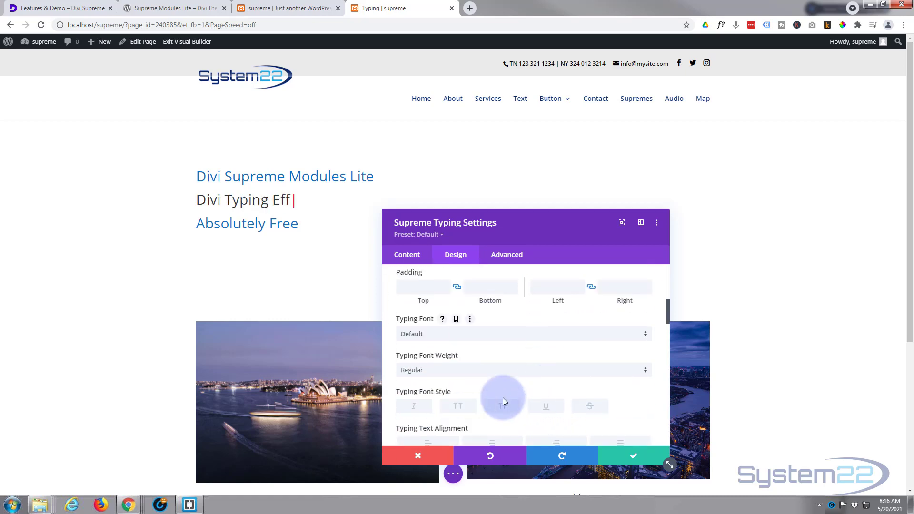
click(453, 367)
click(435, 419)
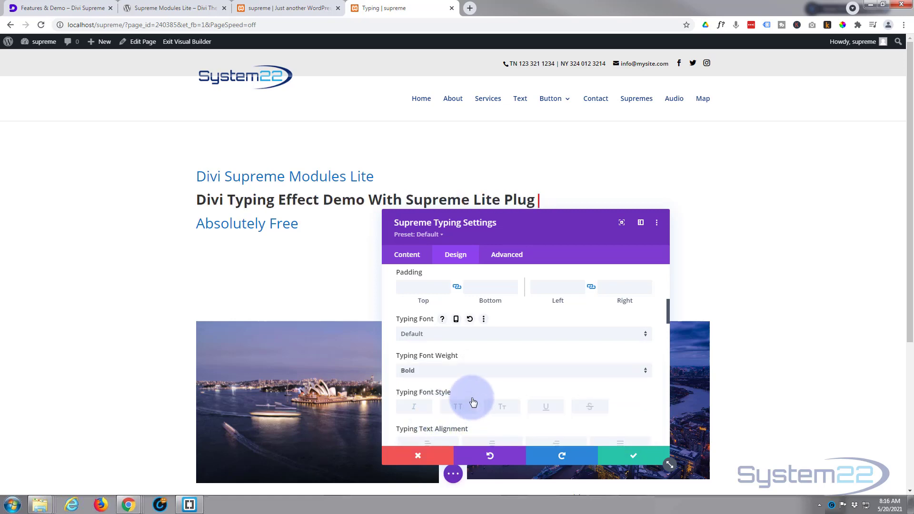
click(473, 335)
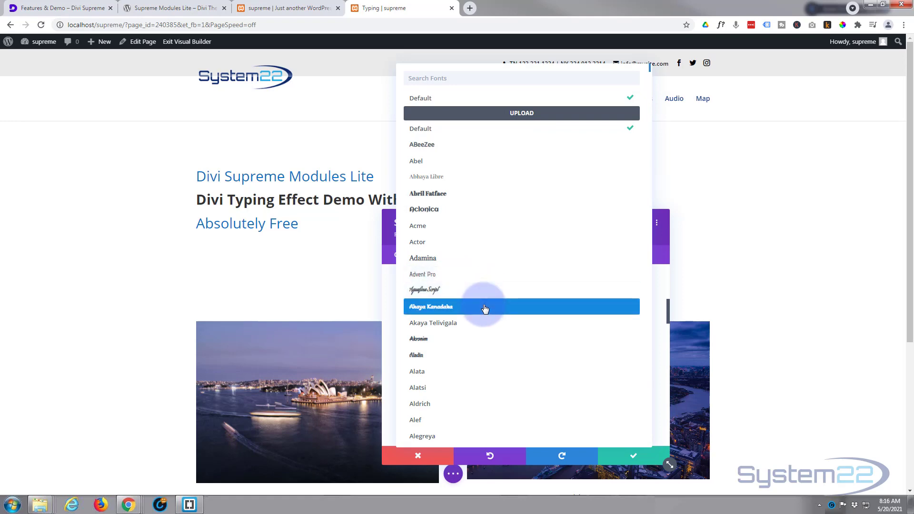
click(418, 98)
Save the Supreme Typing module settings and bring up the page-level builder options.
scroll(491, 342, down, 2)
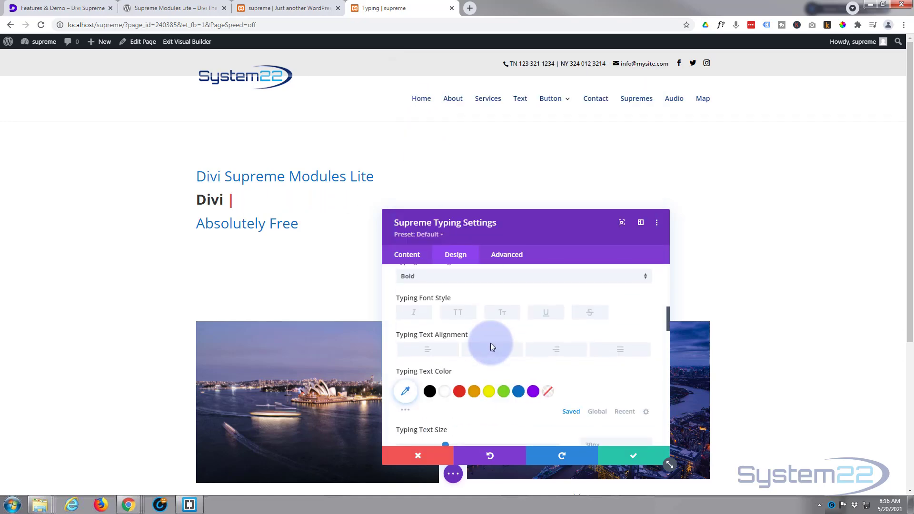
click(492, 343)
scroll(492, 346, down, 5)
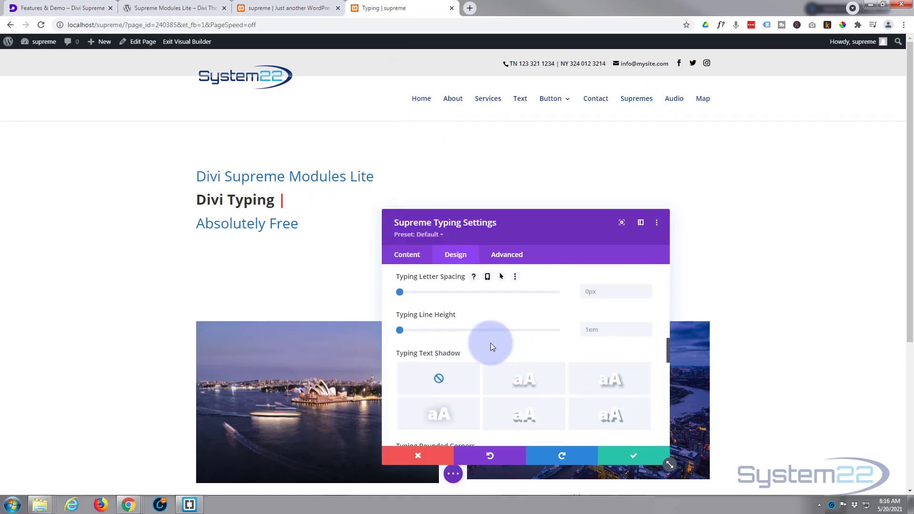
scroll(492, 346, down, 6)
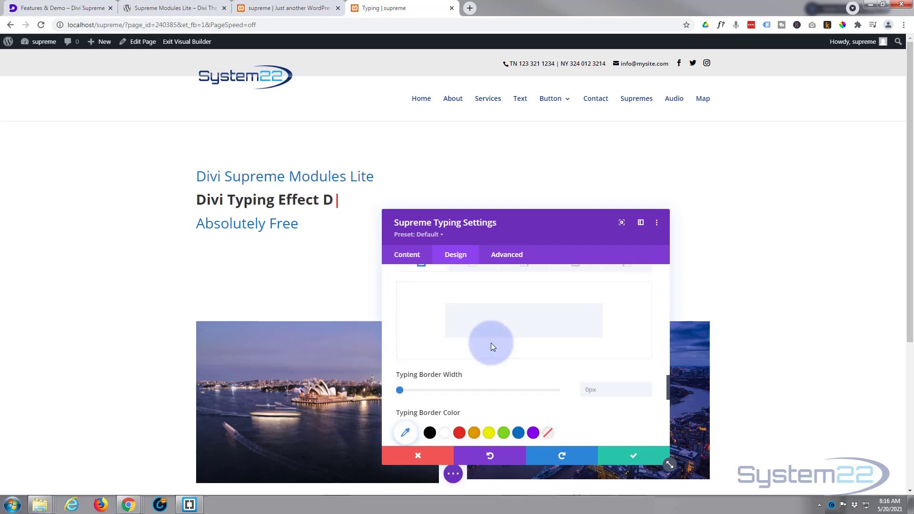
scroll(492, 346, down, 5)
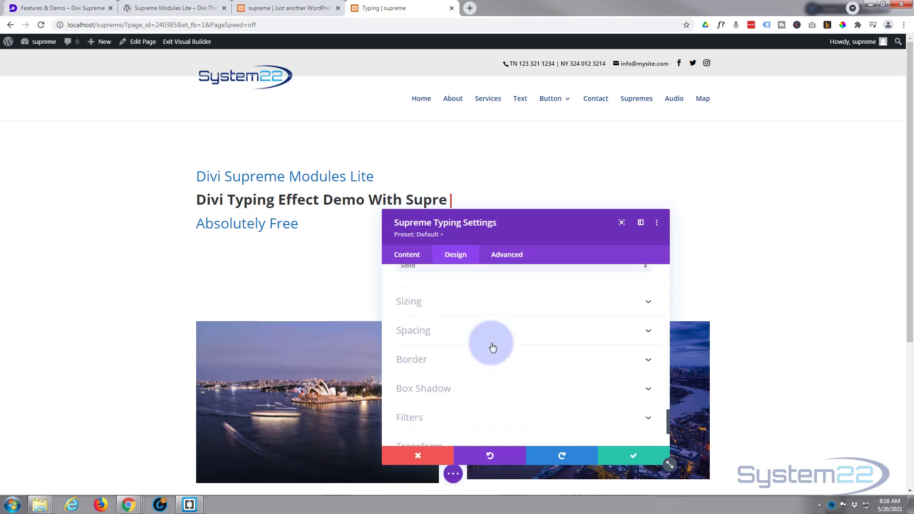
scroll(492, 346, down, 1)
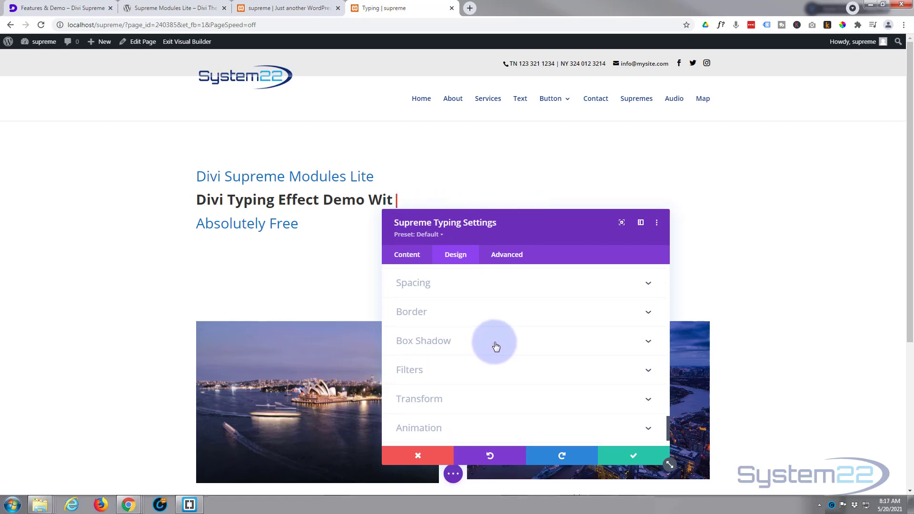
scroll(495, 346, down, 1)
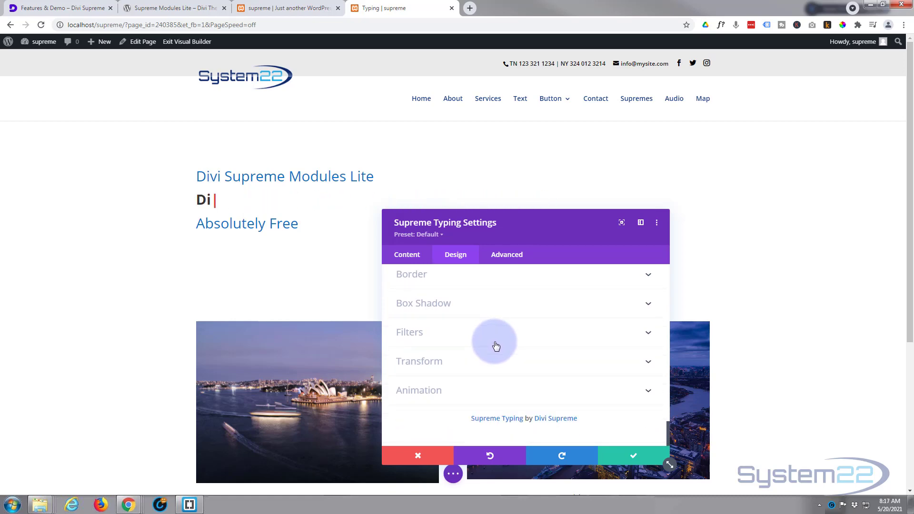
click(636, 455)
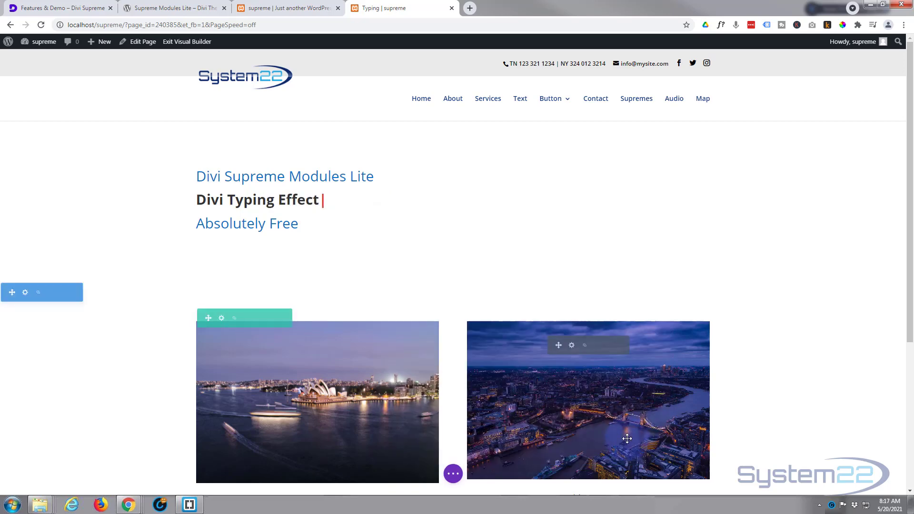
click(455, 474)
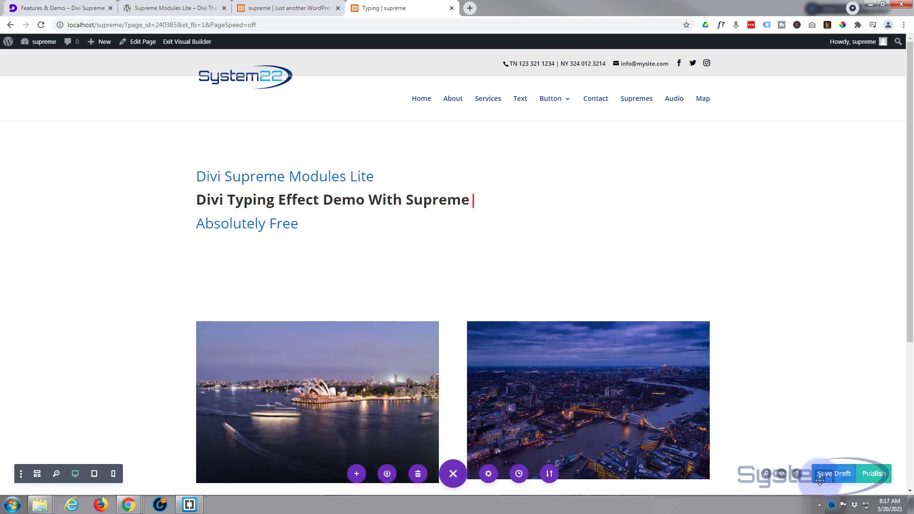
Exit the Visual Builder to watch the typing animation on the live page.
click(194, 44)
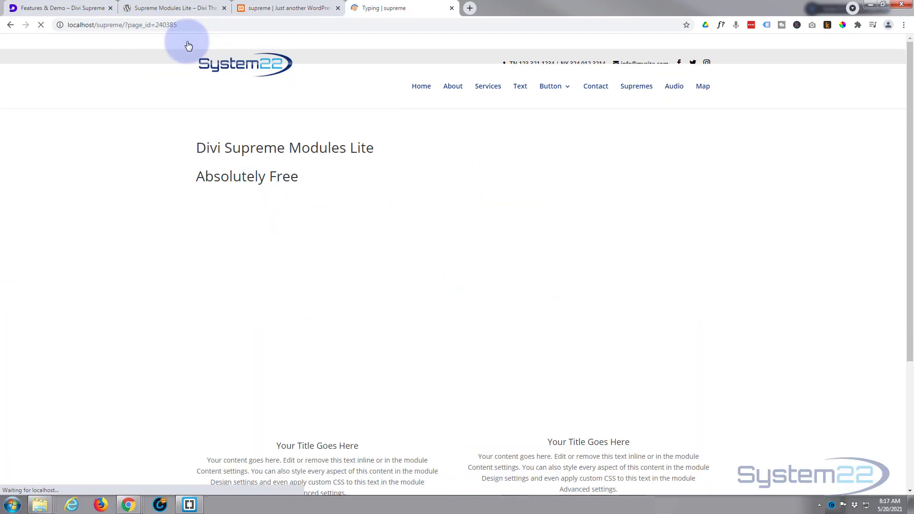